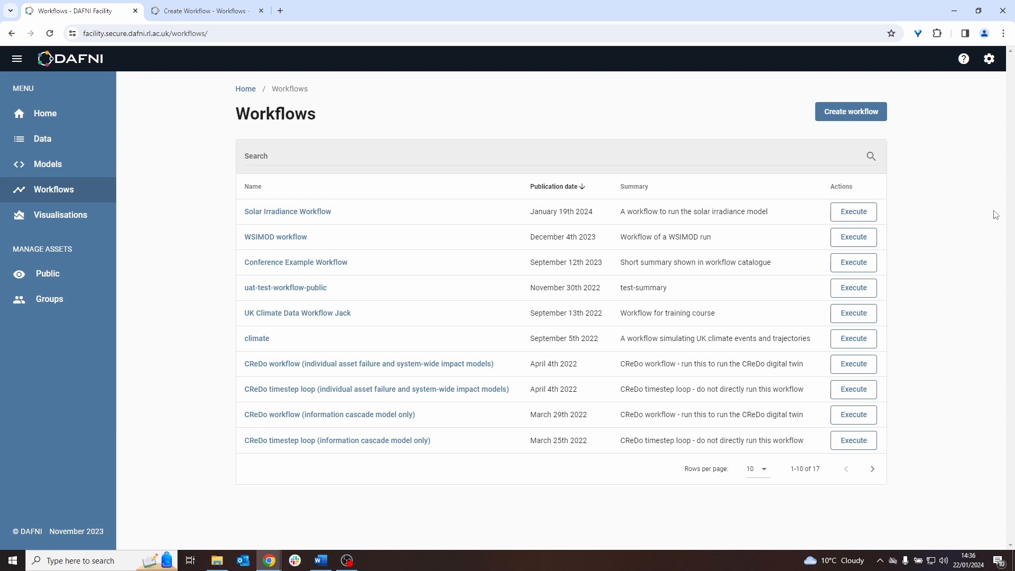
Start a new workflow containing a parallel loop step that runs the Solar Irradiance Workflow
{"action": "left_click", "coordinate": [861, 113]}
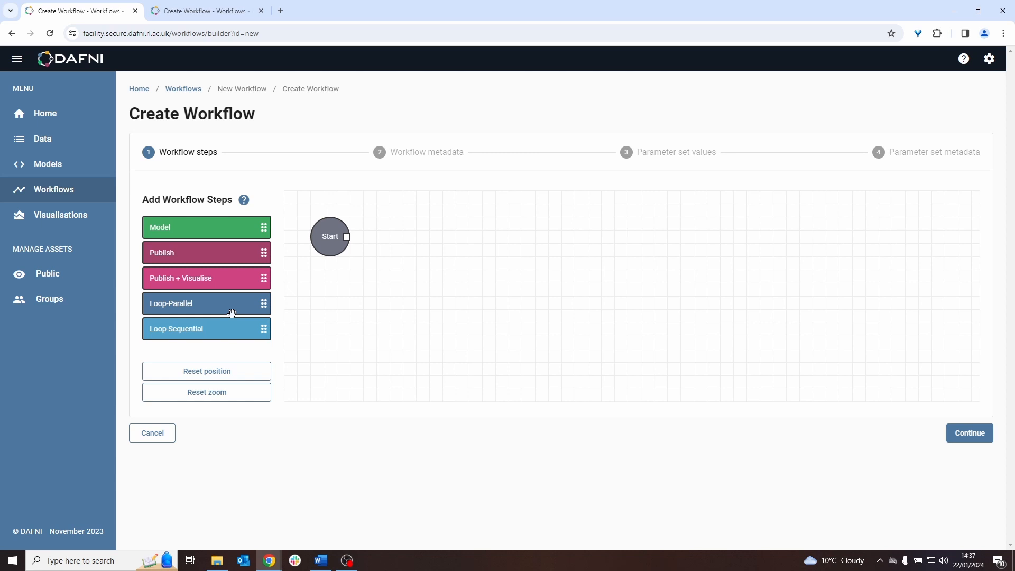
{"action": "left_click_drag", "start_coordinate": [227, 308], "coordinate": [511, 244]}
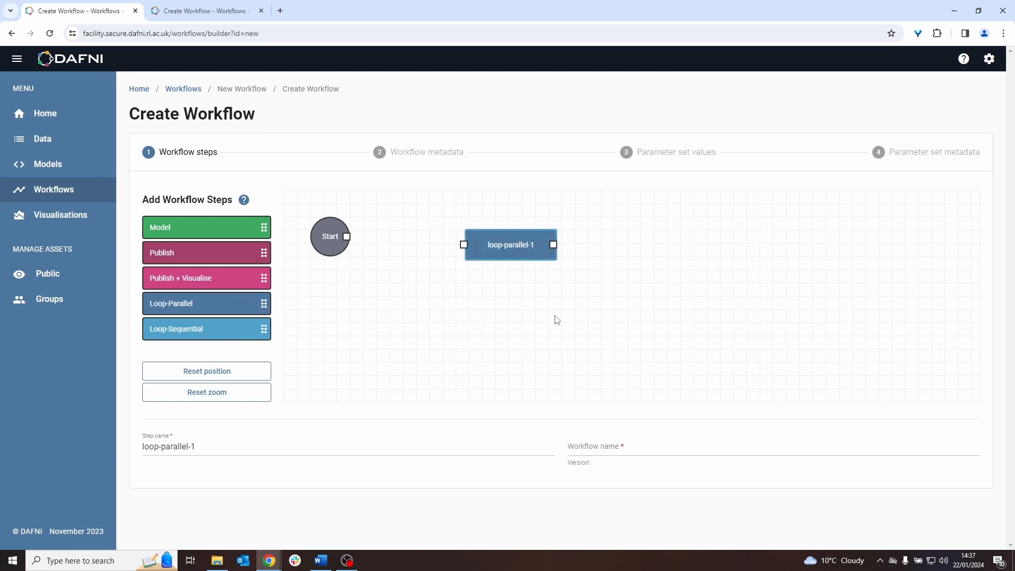
{"action": "left_click", "coordinate": [624, 445]}
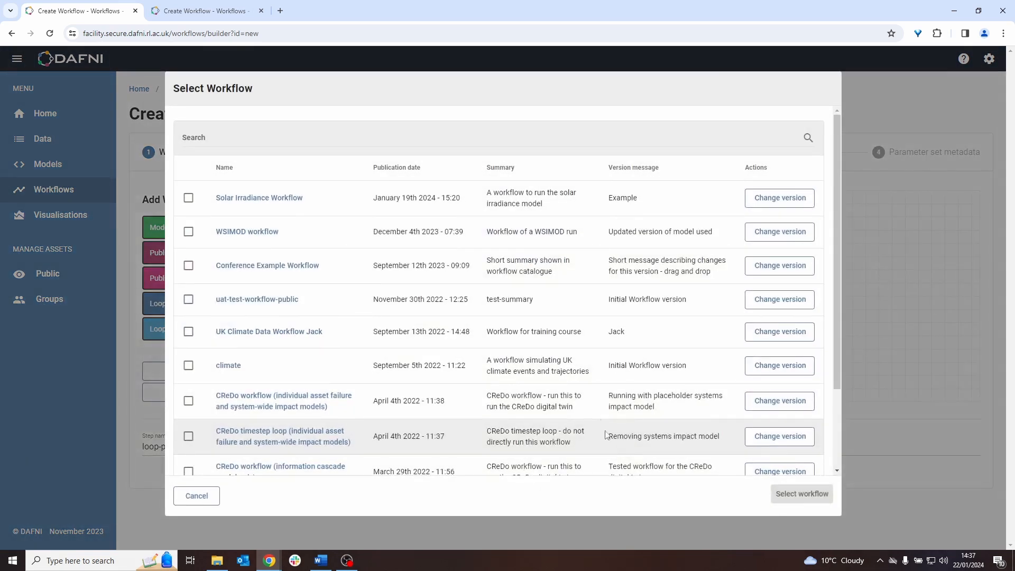
{"action": "left_click", "coordinate": [188, 200]}
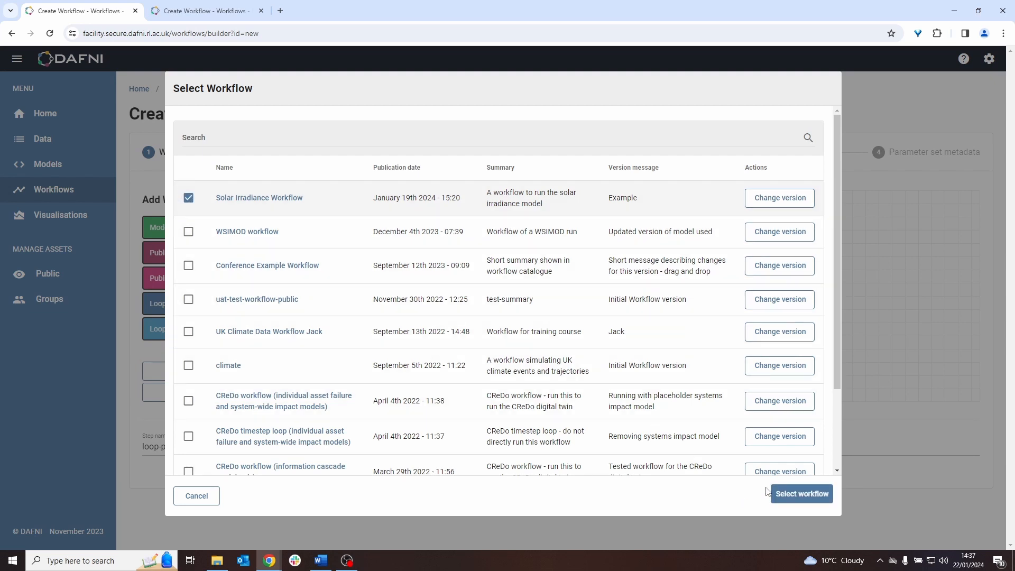
{"action": "left_click", "coordinate": [791, 491]}
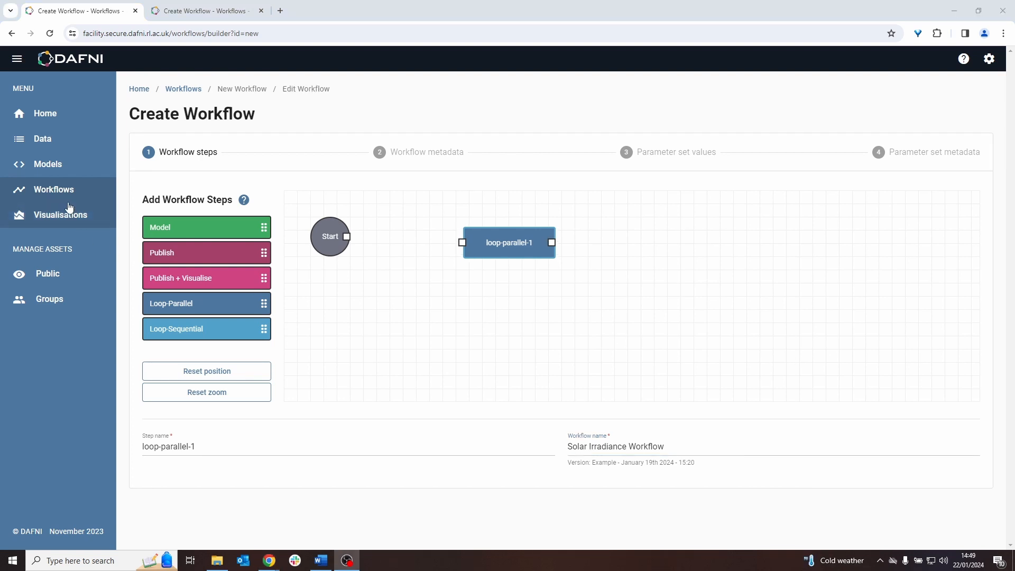
Duplicate the published Solar Irradiance Workflow together with its parameter sets
{"action": "left_click", "coordinate": [64, 191]}
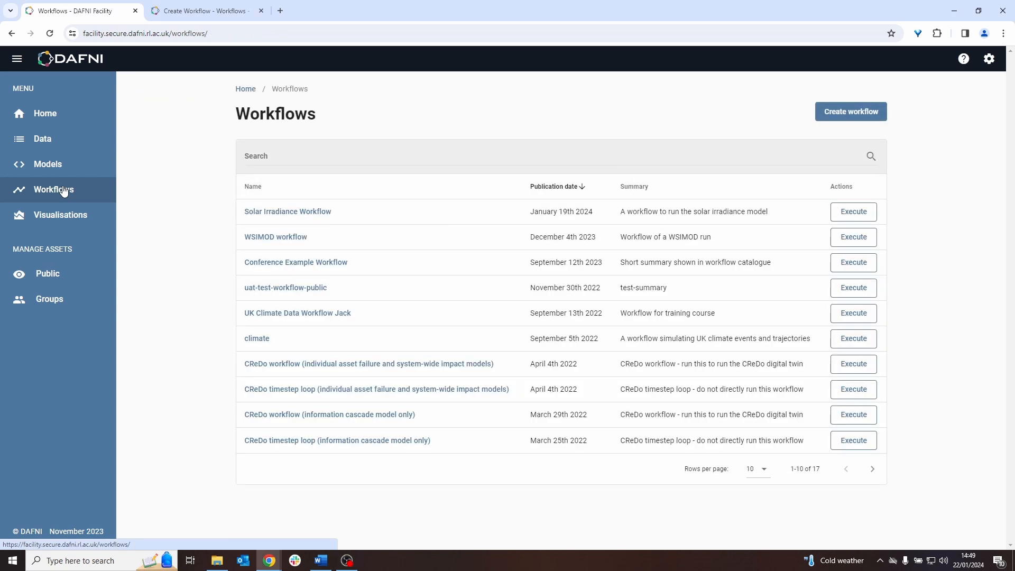
{"action": "left_click", "coordinate": [288, 213]}
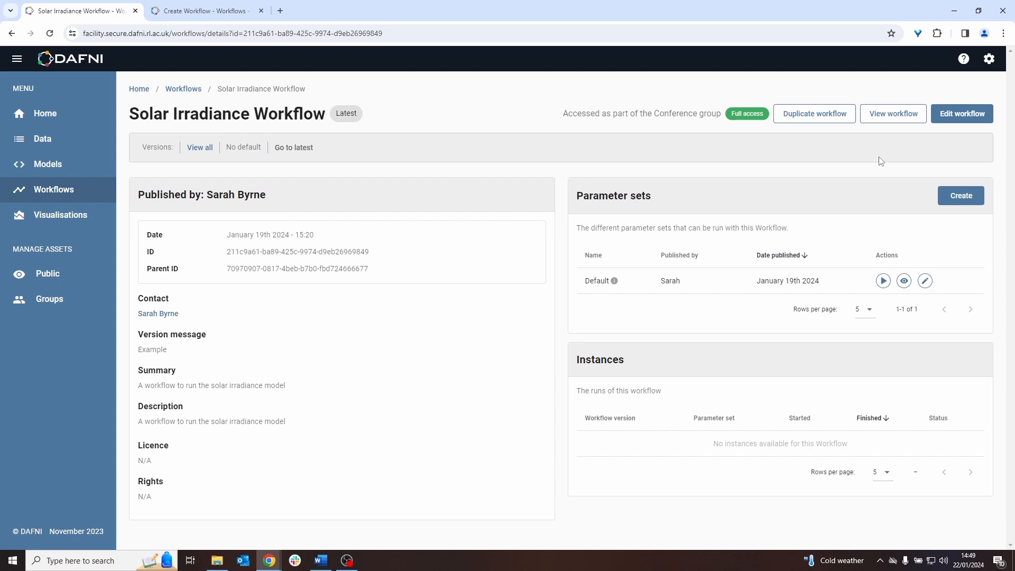
{"action": "left_click", "coordinate": [833, 118]}
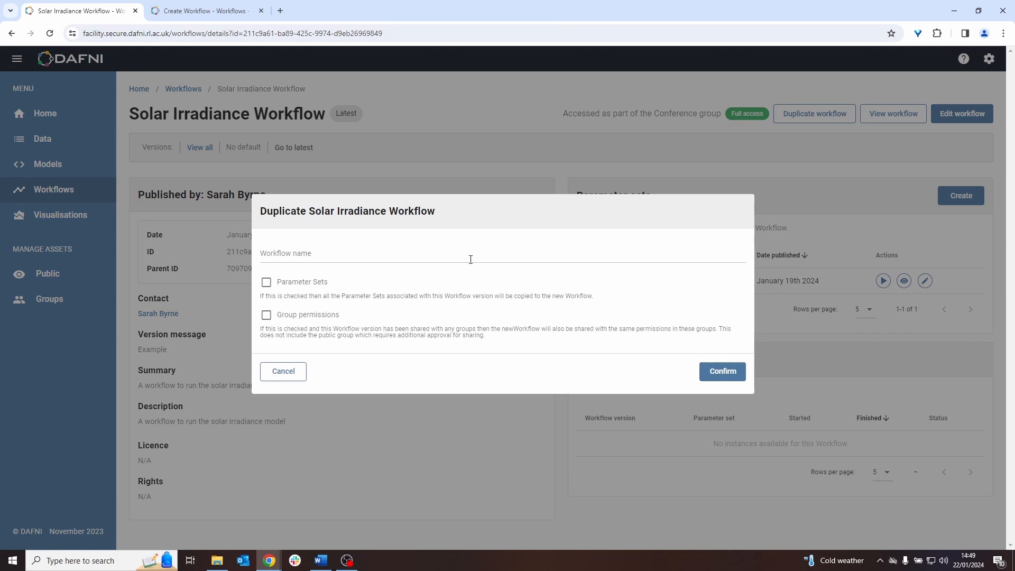
{"action": "left_click", "coordinate": [309, 284]}
{"action": "left_click", "coordinate": [722, 371]}
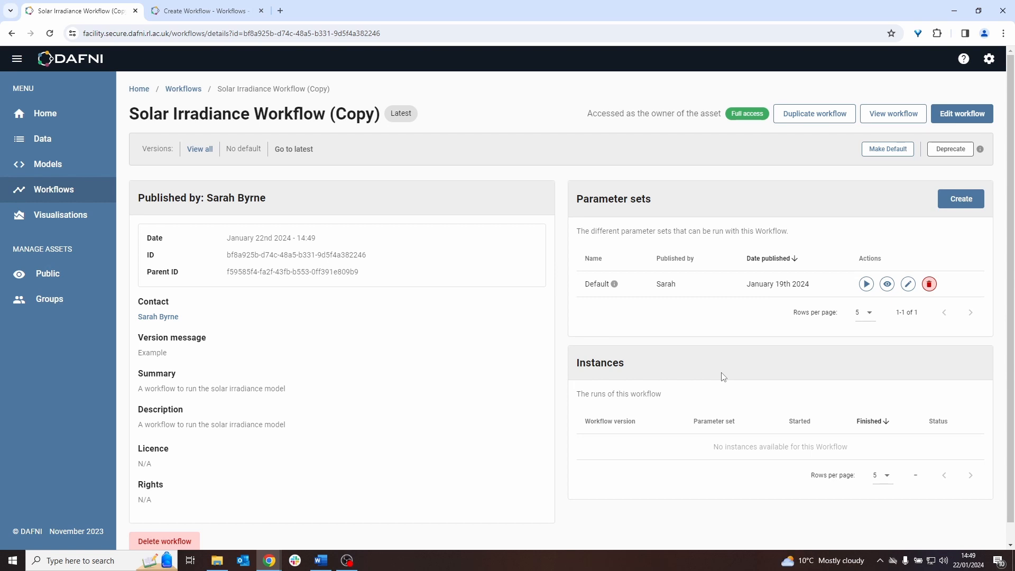
Delete the publish step from the duplicated Solar Irradiance Workflow
{"action": "left_click", "coordinate": [954, 118]}
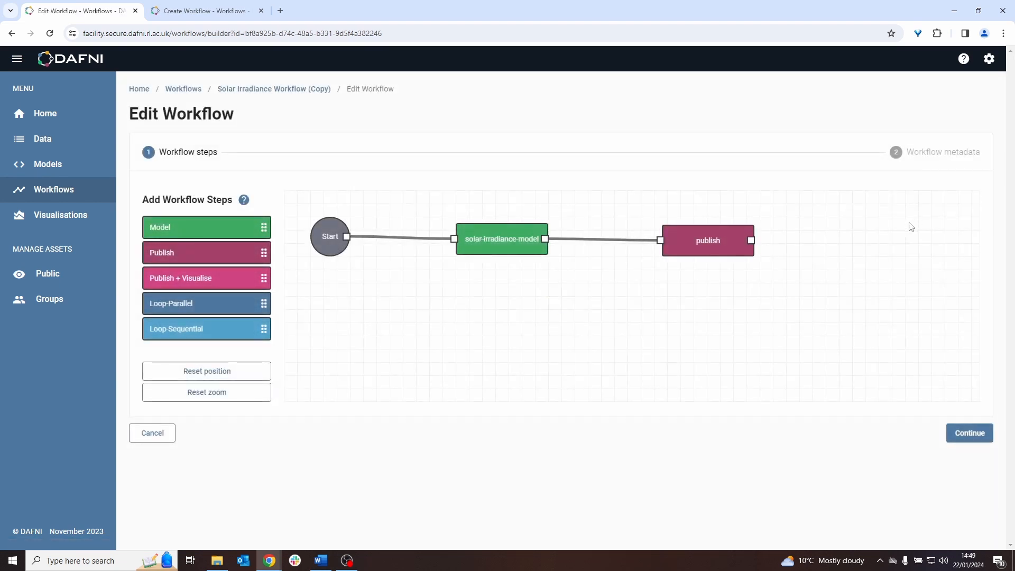
{"action": "left_click", "coordinate": [714, 244]}
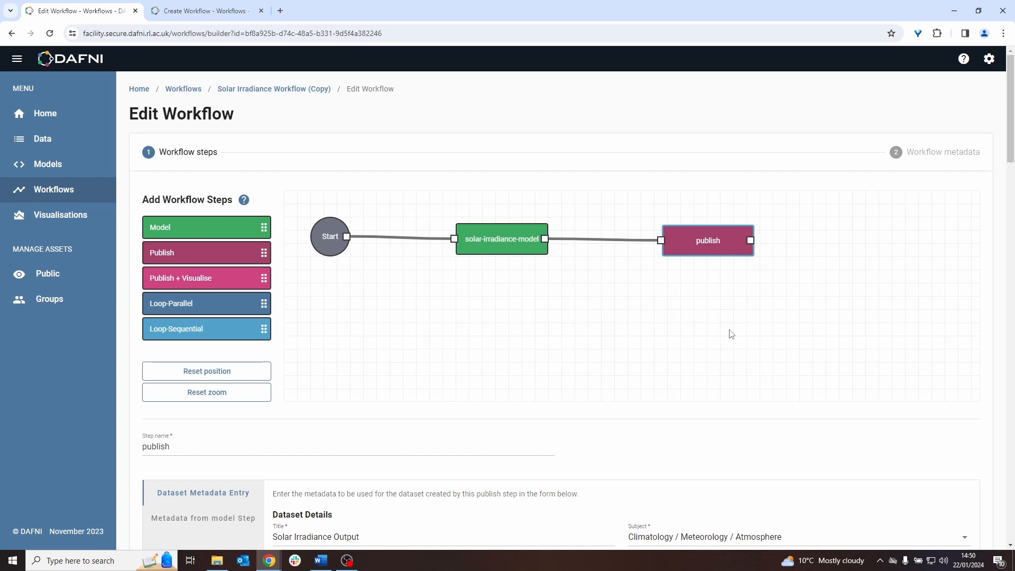
{"action": "key", "text": "Delete"}
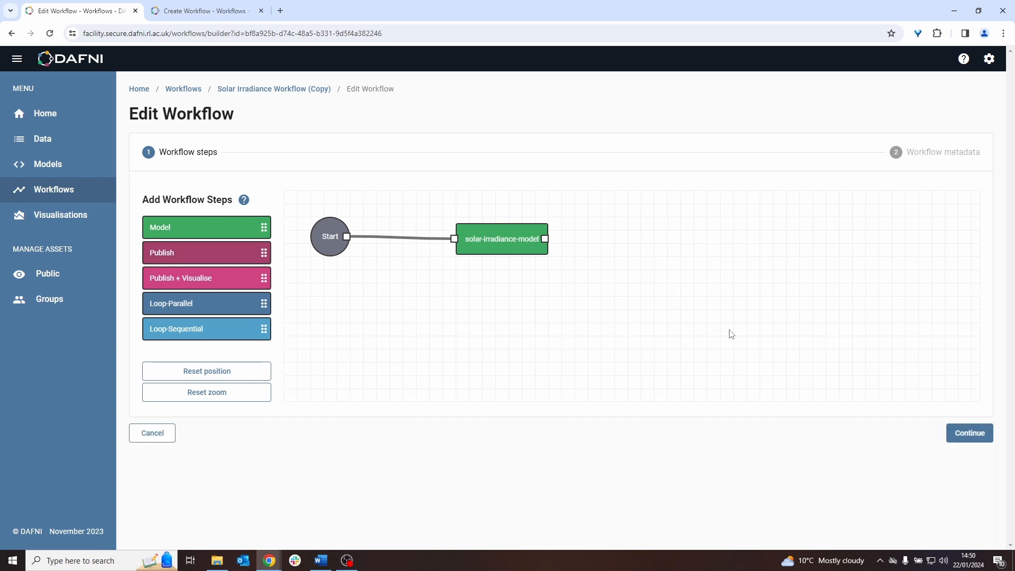
In the workflow metadata, set the workflow name to solar-irradiance-workflow-nopub and the display name to Solar Irradiance Workflow No Pub
{"action": "left_click", "coordinate": [958, 438]}
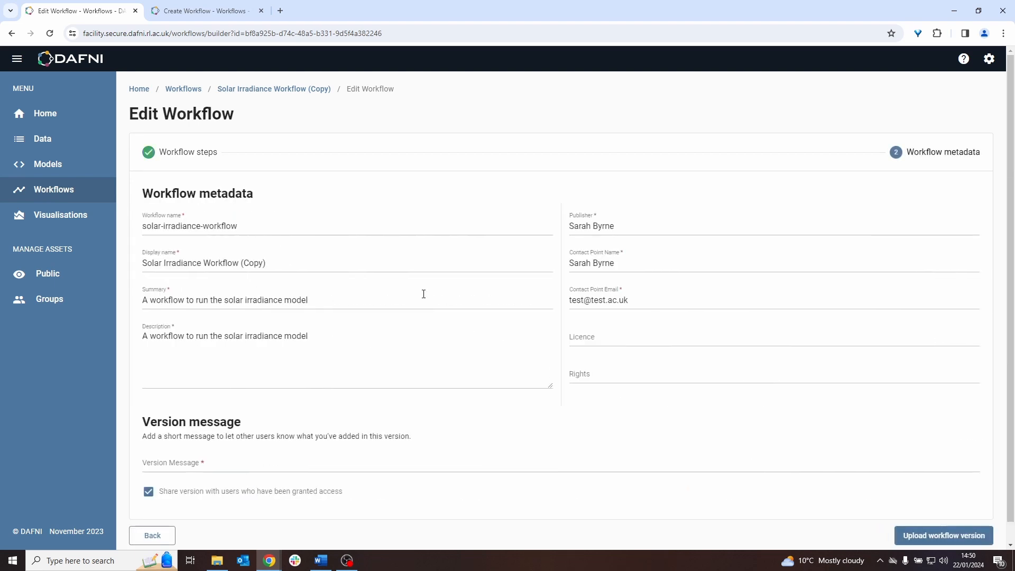
{"action": "left_click", "coordinate": [326, 227]}
{"action": "left_click", "coordinate": [288, 252]}
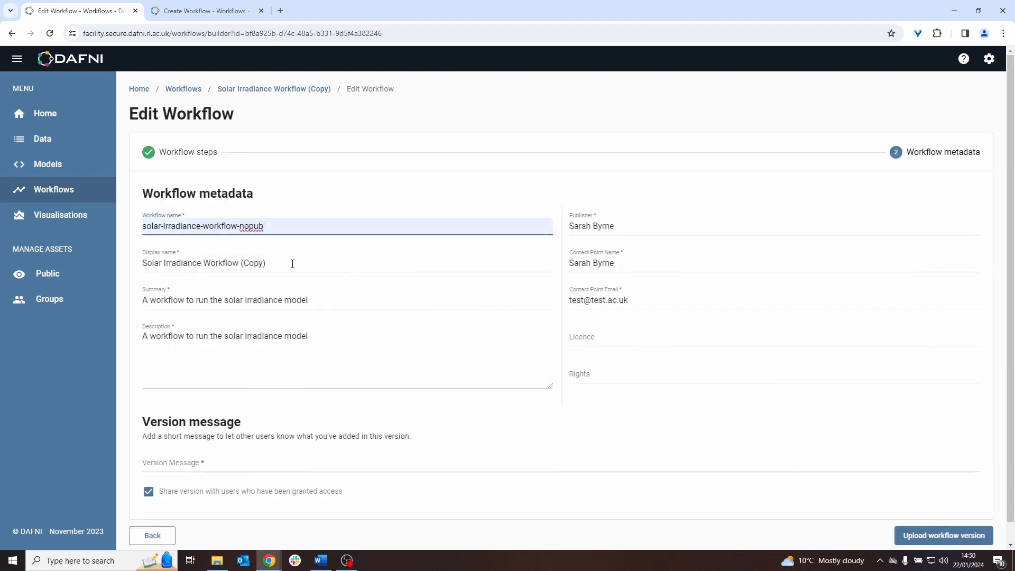
{"action": "left_click_drag", "start_coordinate": [266, 264], "coordinate": [242, 265]}
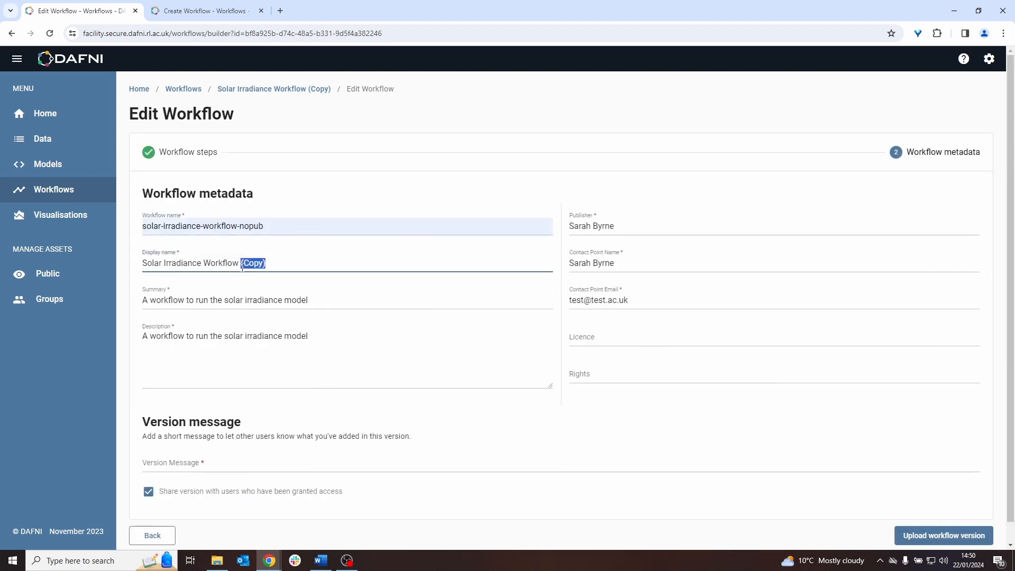
{"action": "type", "text": "No Pub"}
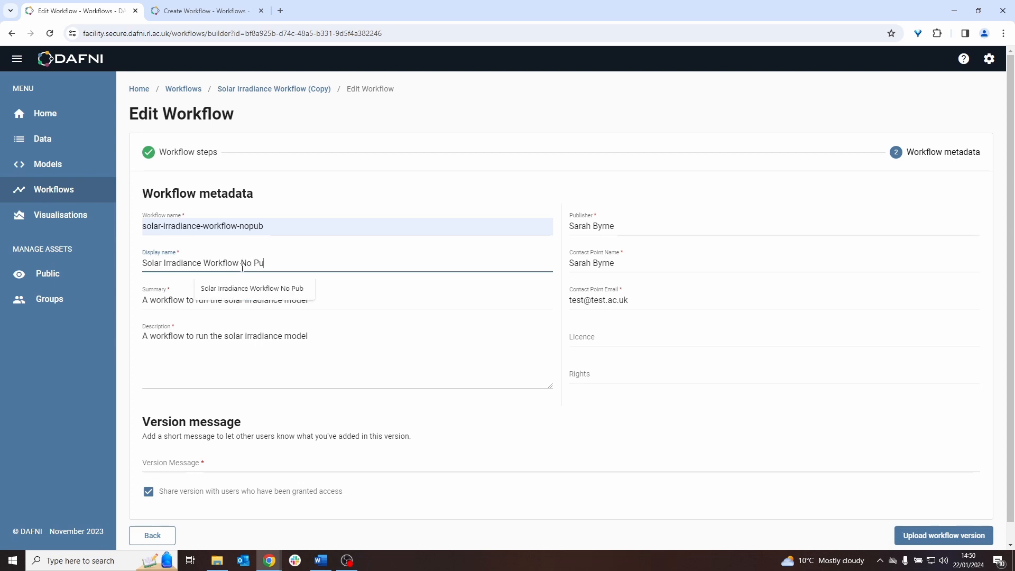
Enter the version message "no publication" and upload the workflow version
{"action": "left_click", "coordinate": [267, 461]}
{"action": "left_click", "coordinate": [259, 437]}
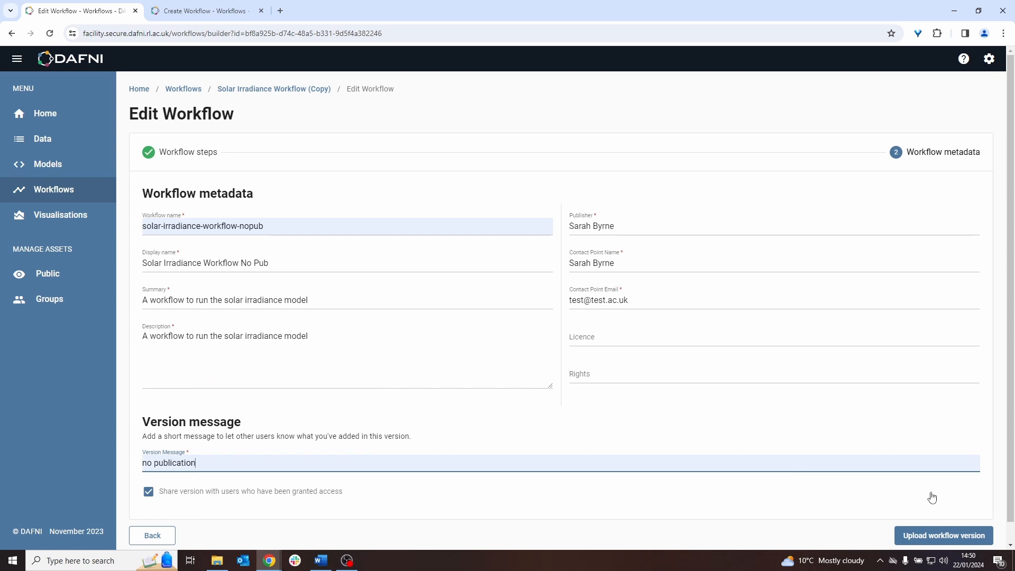
{"action": "left_click", "coordinate": [941, 536]}
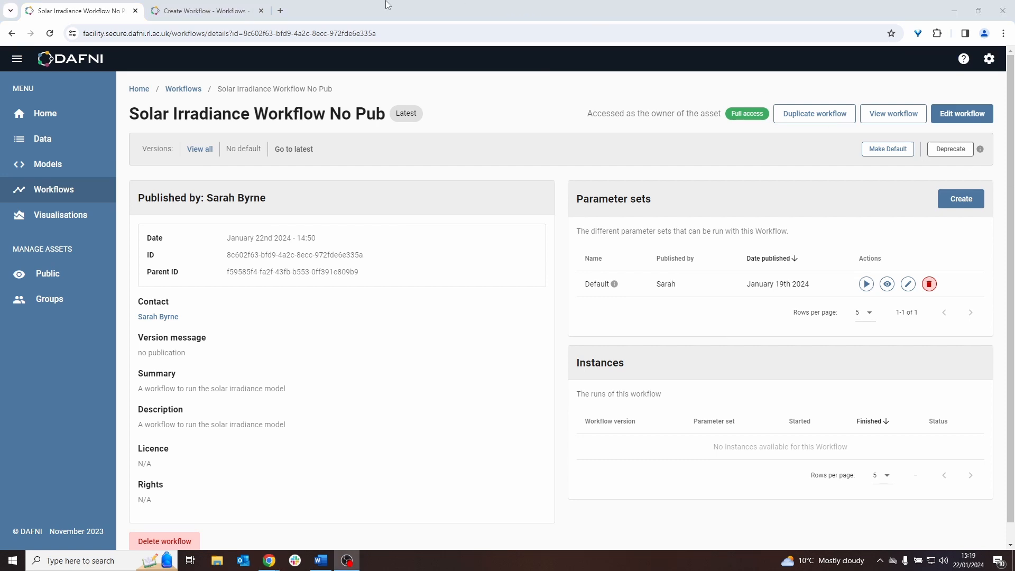
In the other open workflow draft, make loop-parallel-1 run Solar Irradiance Workflow No Pub
{"action": "left_click", "coordinate": [195, 11]}
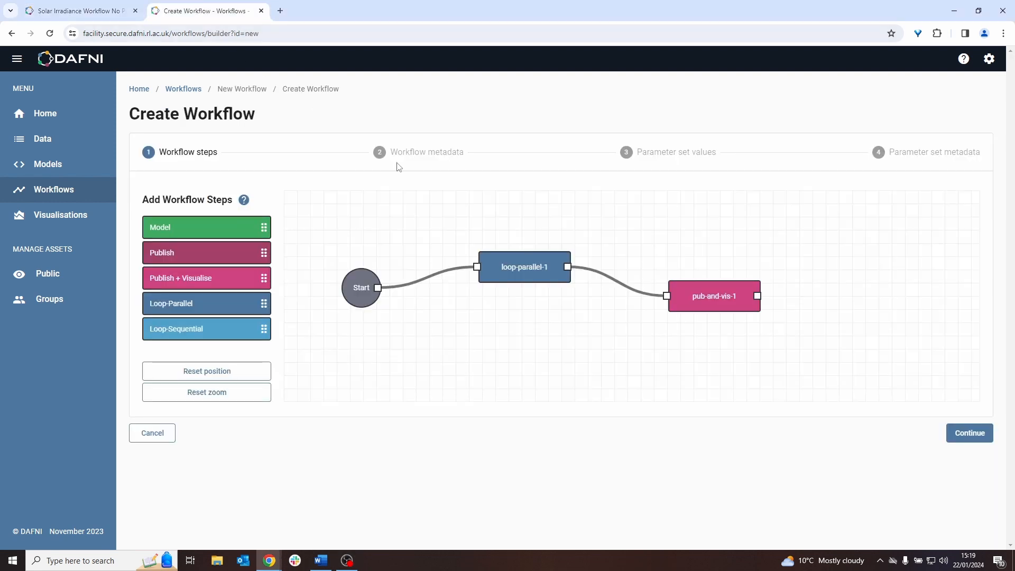
{"action": "left_click", "coordinate": [523, 266]}
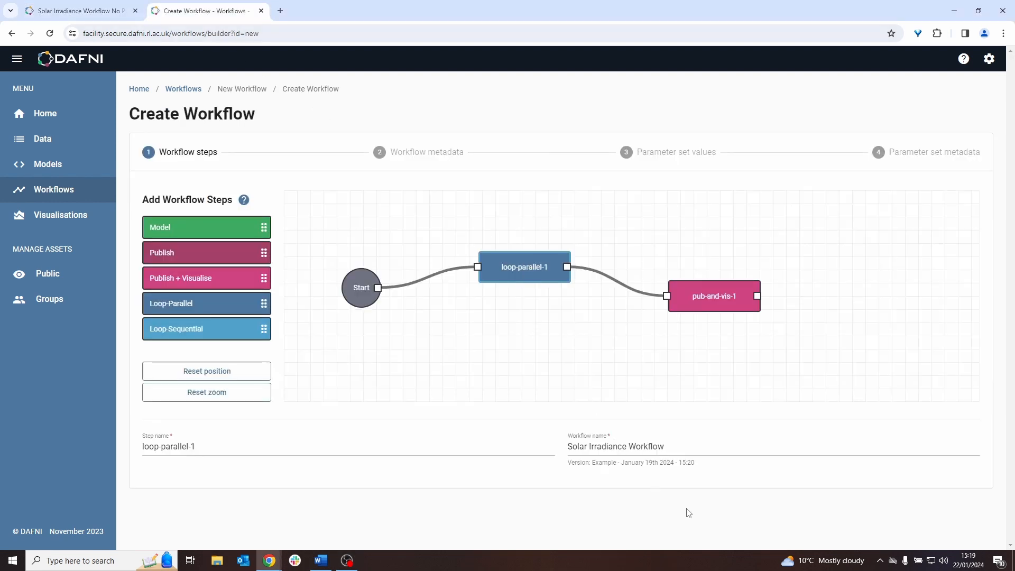
{"action": "left_click", "coordinate": [649, 450]}
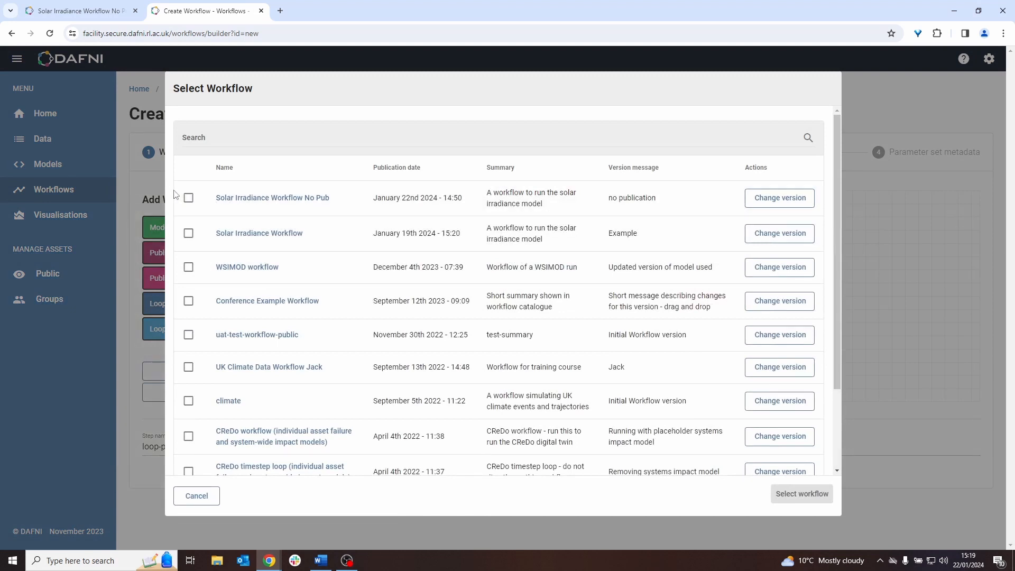
{"action": "left_click", "coordinate": [188, 198]}
{"action": "left_click", "coordinate": [813, 494]}
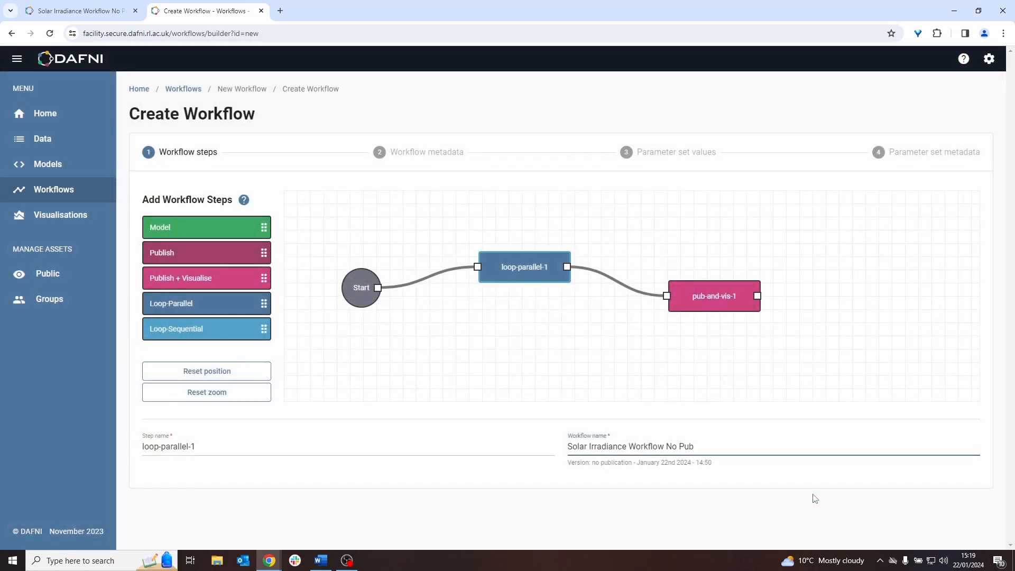
Check the pub-and-vis-1 step and continue past the prefilled workflow metadata to the parameter set values
{"action": "left_click", "coordinate": [711, 307]}
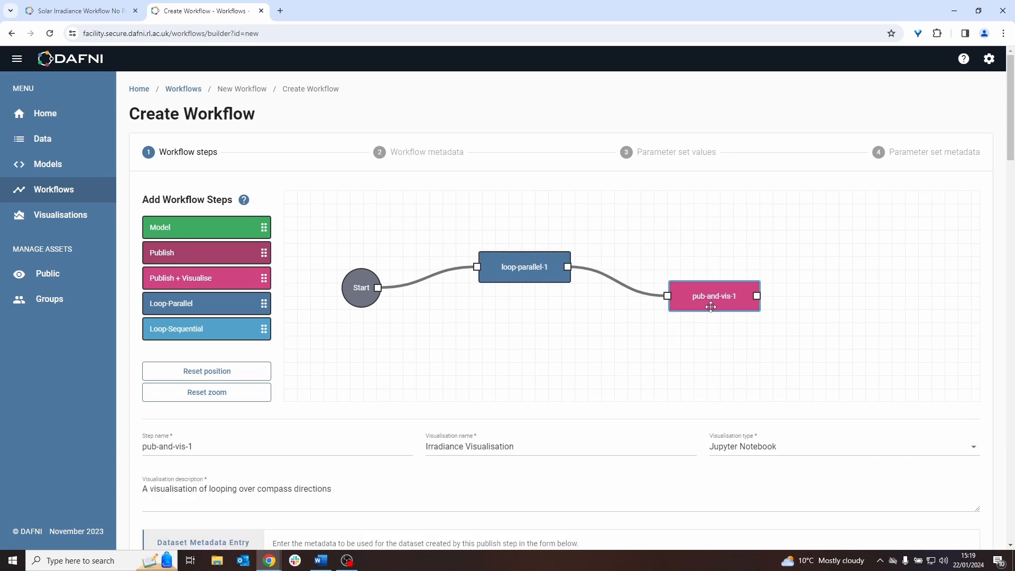
{"action": "left_click", "coordinate": [763, 357]}
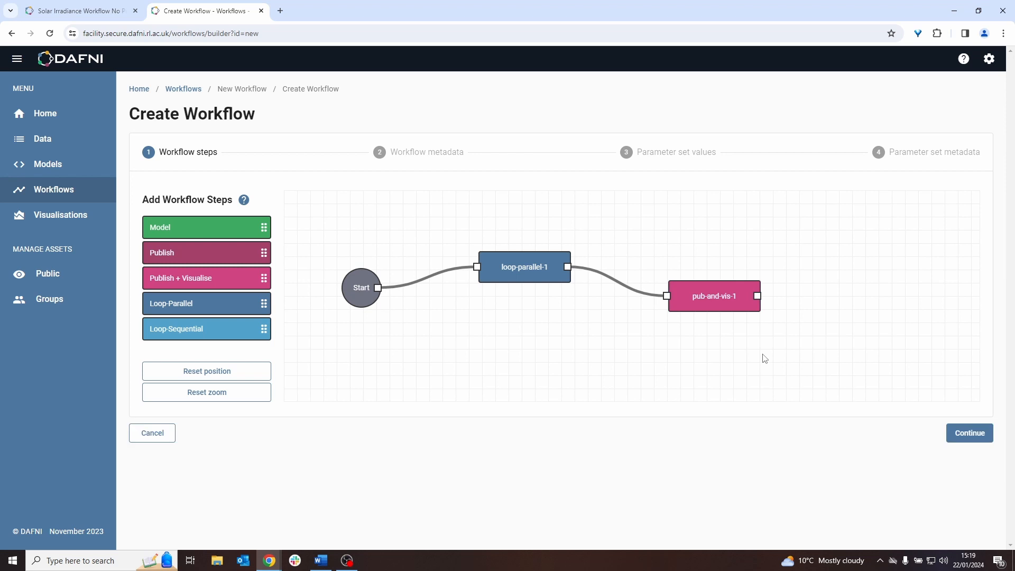
{"action": "left_click", "coordinate": [970, 443]}
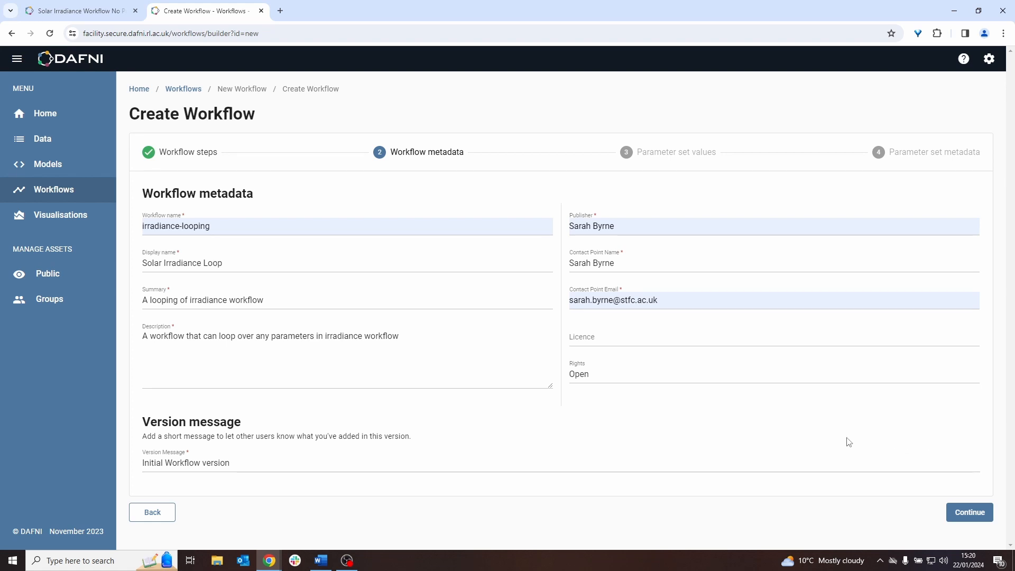
{"action": "left_click", "coordinate": [966, 512]}
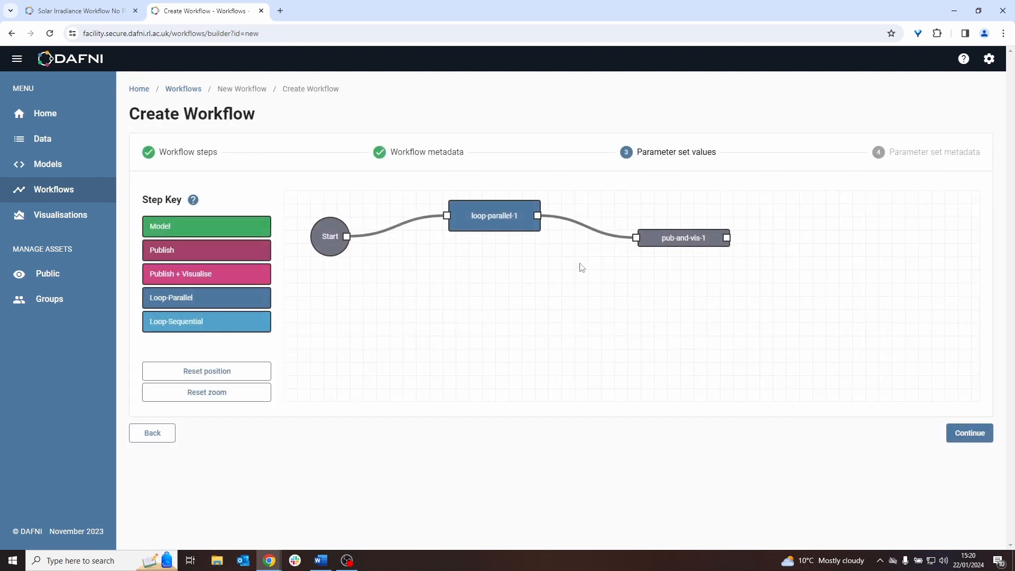
Set the base parameter set of loop-parallel-1 to Default
{"action": "left_click", "coordinate": [503, 216]}
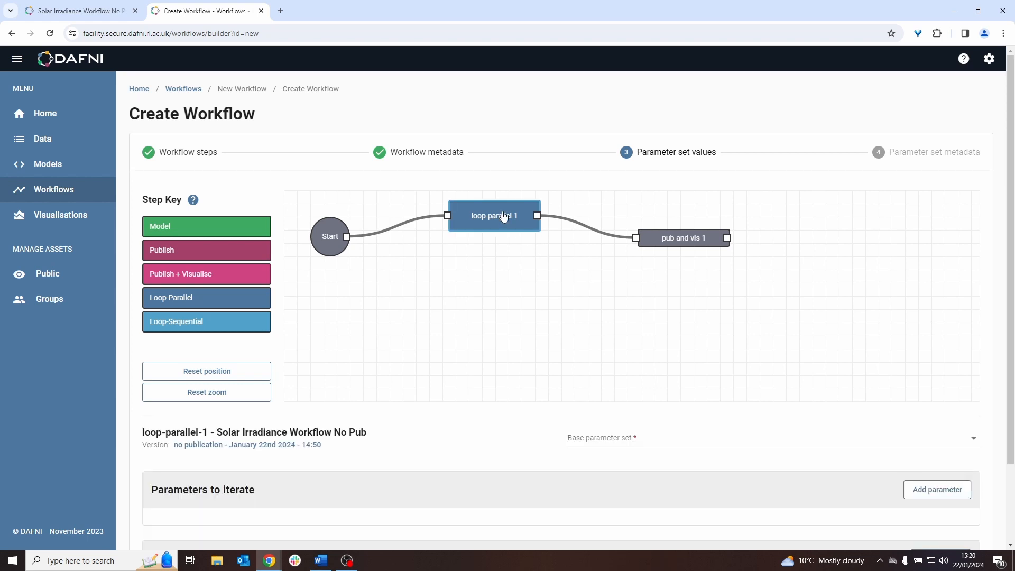
{"action": "scroll", "coordinate": [519, 333], "scroll_direction": "down", "scroll_amount": 2}
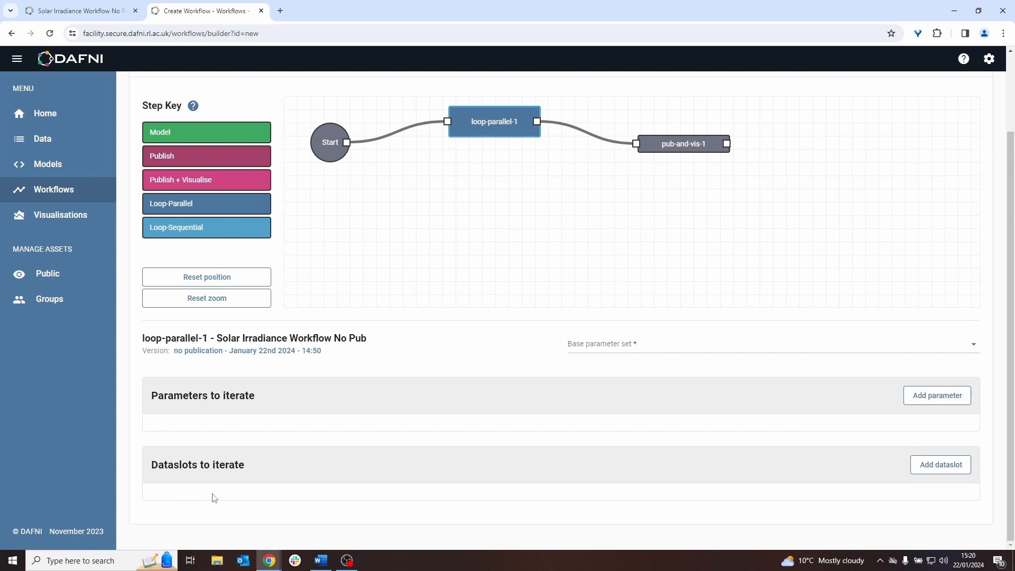
{"action": "left_click", "coordinate": [605, 346]}
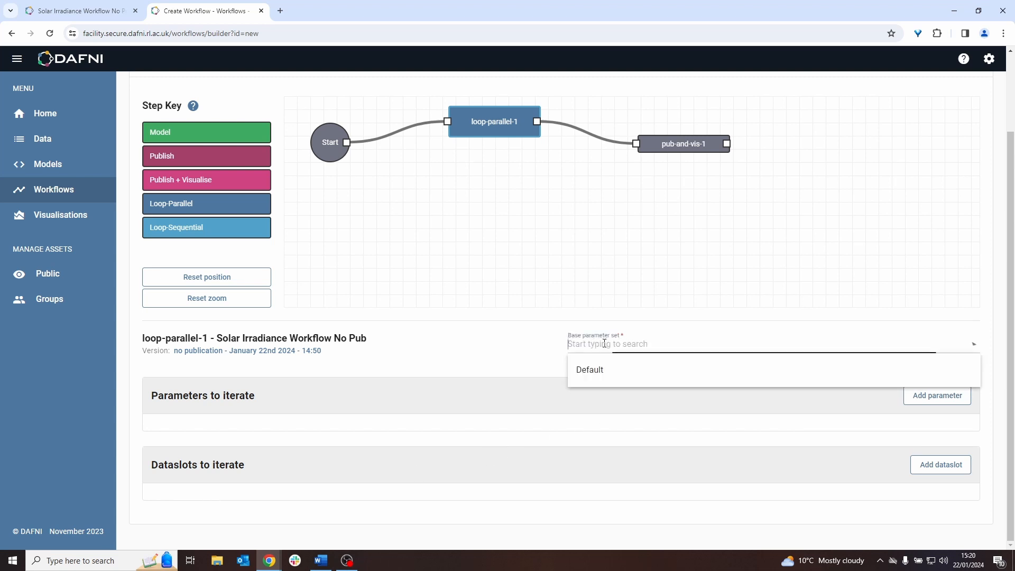
{"action": "left_click", "coordinate": [605, 371]}
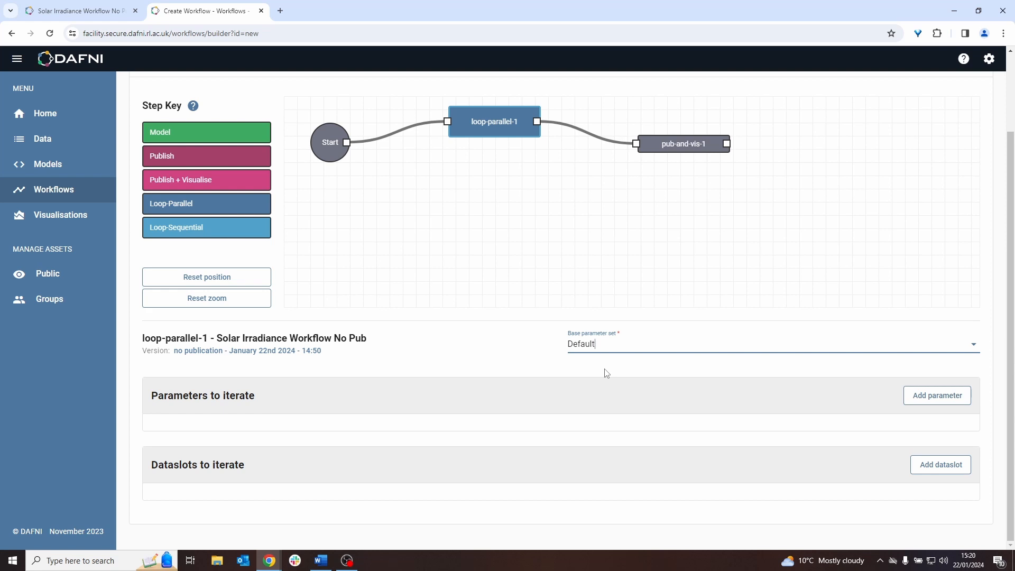
Add an iteration parameter named AZIM to loop-parallel-1 and apply it to the solar-irradiance-model step
{"action": "left_click", "coordinate": [936, 404]}
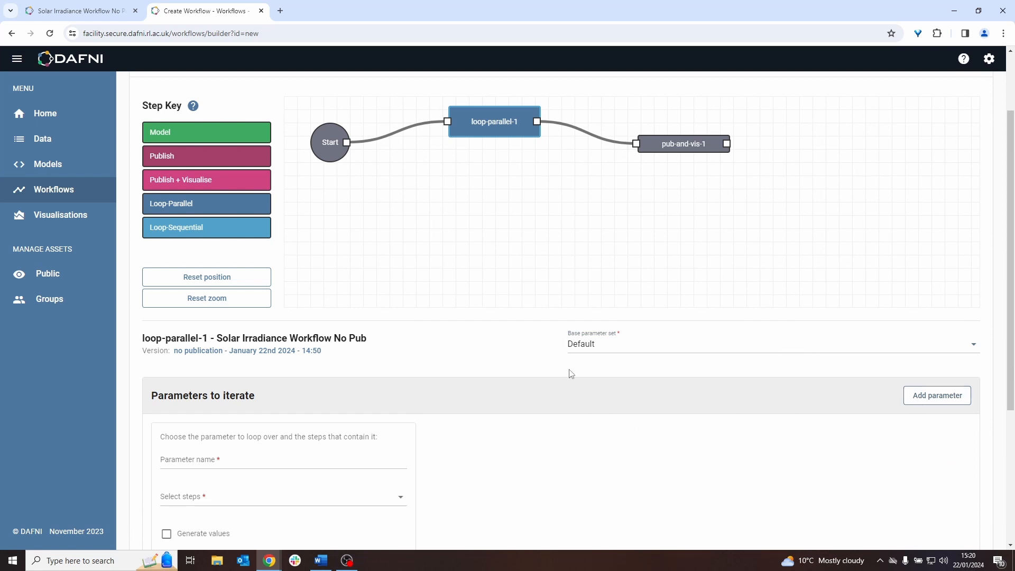
{"action": "scroll", "coordinate": [571, 374], "scroll_direction": "down", "scroll_amount": 1}
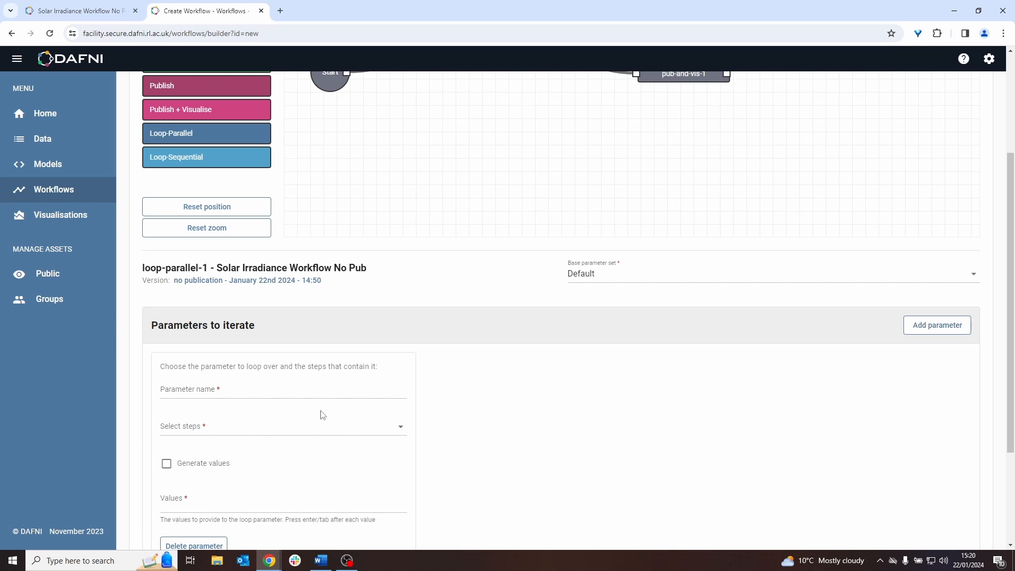
{"action": "left_click", "coordinate": [298, 393]}
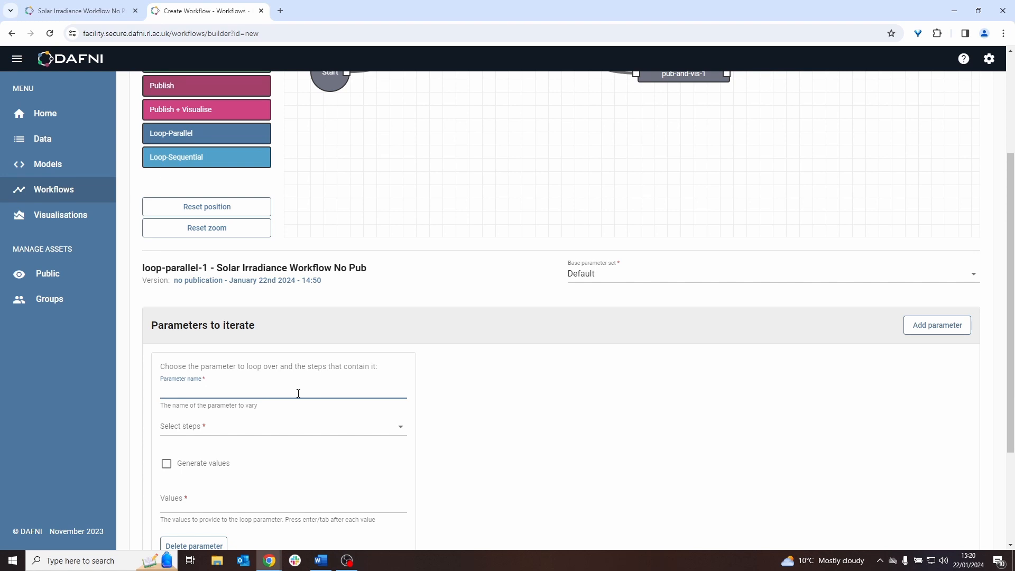
{"action": "type", "text": "AZIM"}
{"action": "scroll", "coordinate": [294, 386], "scroll_direction": "down", "scroll_amount": 1}
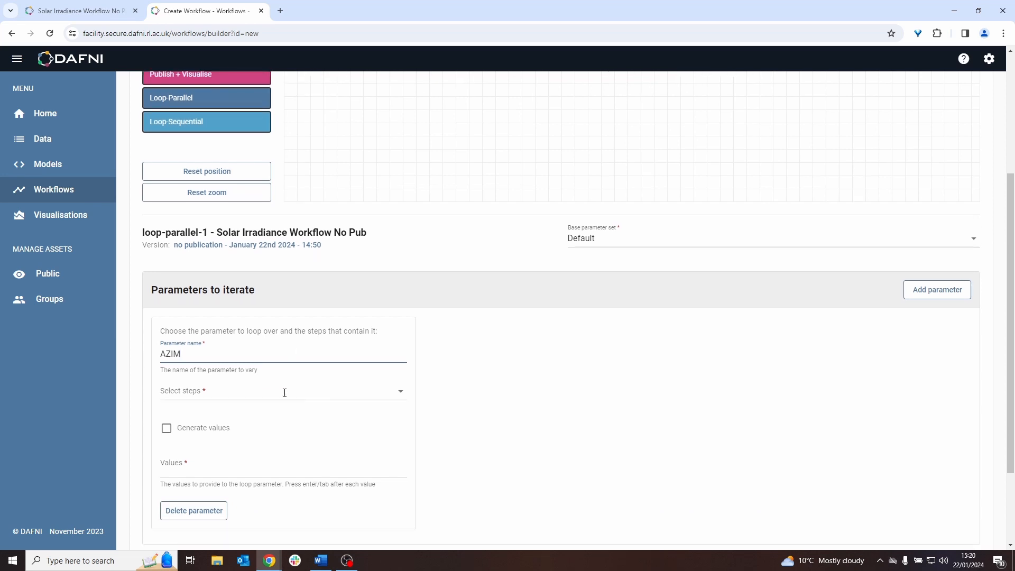
{"action": "left_click", "coordinate": [285, 393]}
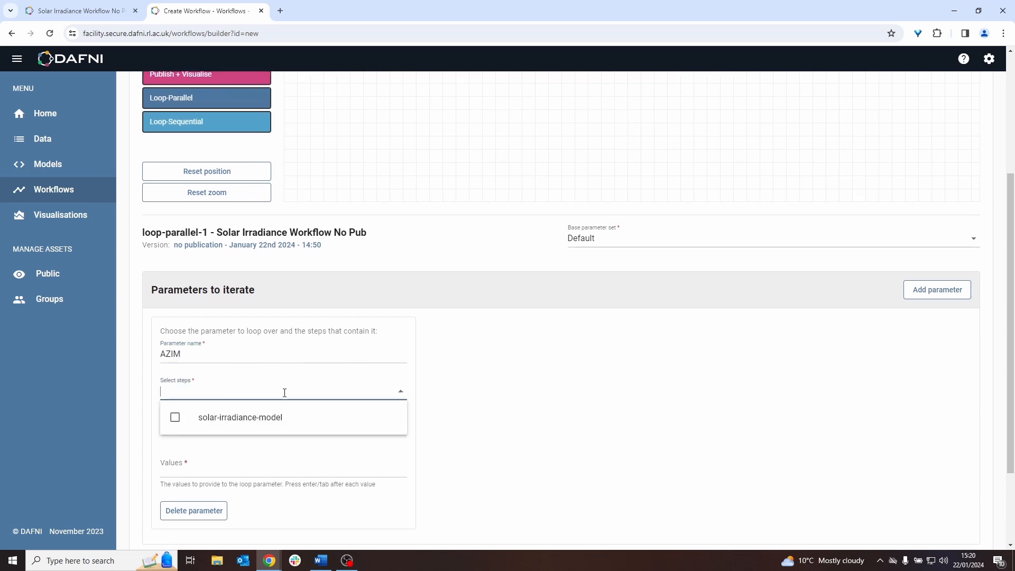
{"action": "left_click", "coordinate": [279, 421]}
{"action": "left_click", "coordinate": [548, 410]}
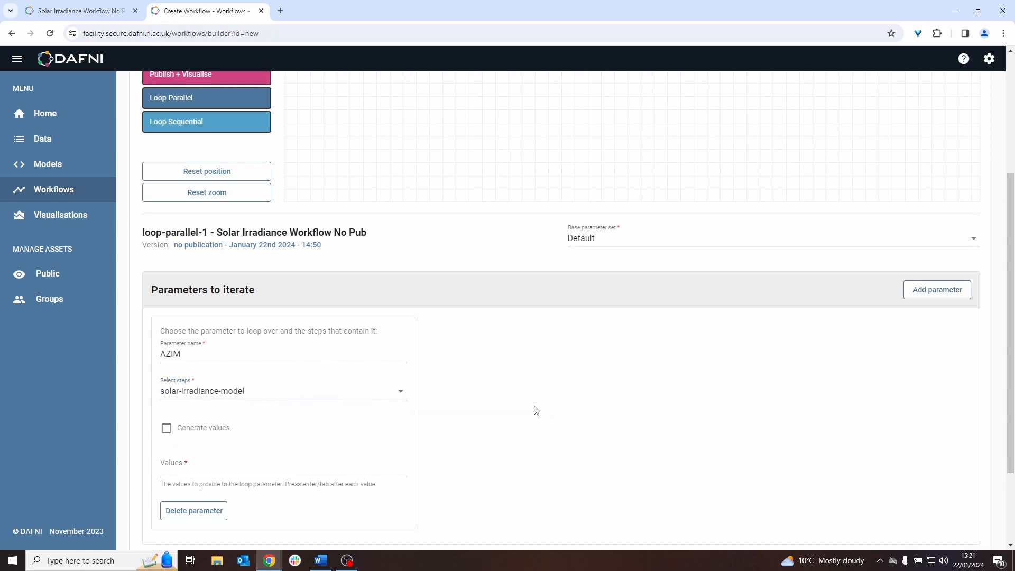
Keep generated values off for AZIM and supply the loop values 0, 90, 180 and 270
{"action": "scroll", "coordinate": [534, 410], "scroll_direction": "down", "scroll_amount": 1}
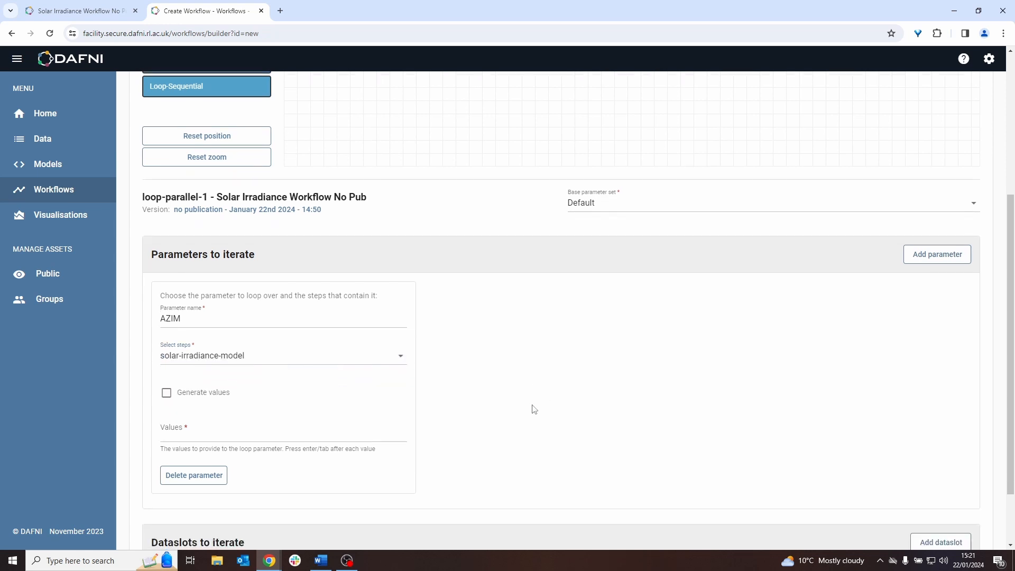
{"action": "left_click", "coordinate": [200, 397]}
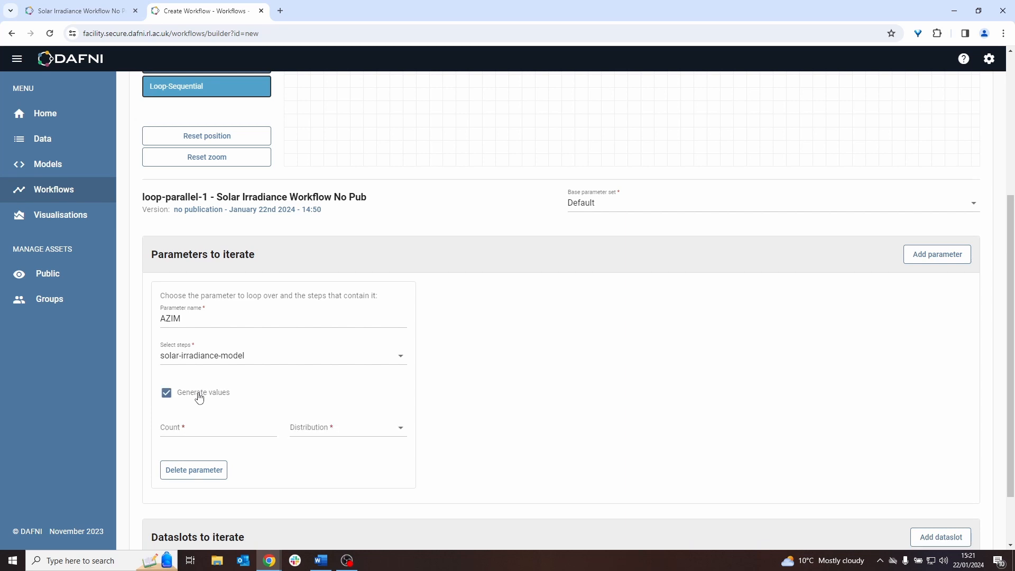
{"action": "left_click", "coordinate": [199, 397]}
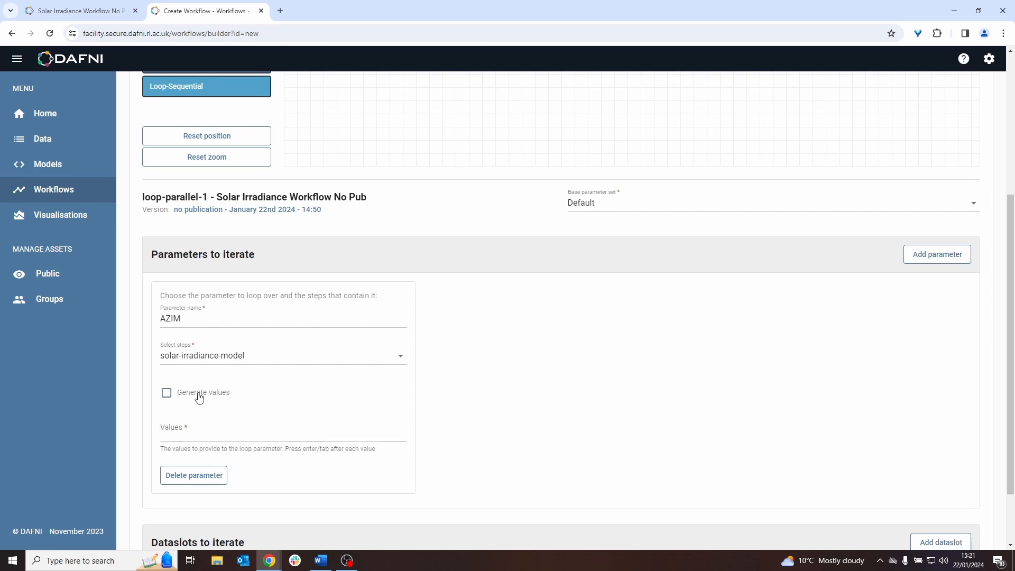
{"action": "left_click", "coordinate": [204, 438]}
{"action": "type", "text": "0"}
{"action": "key", "text": "Return"}
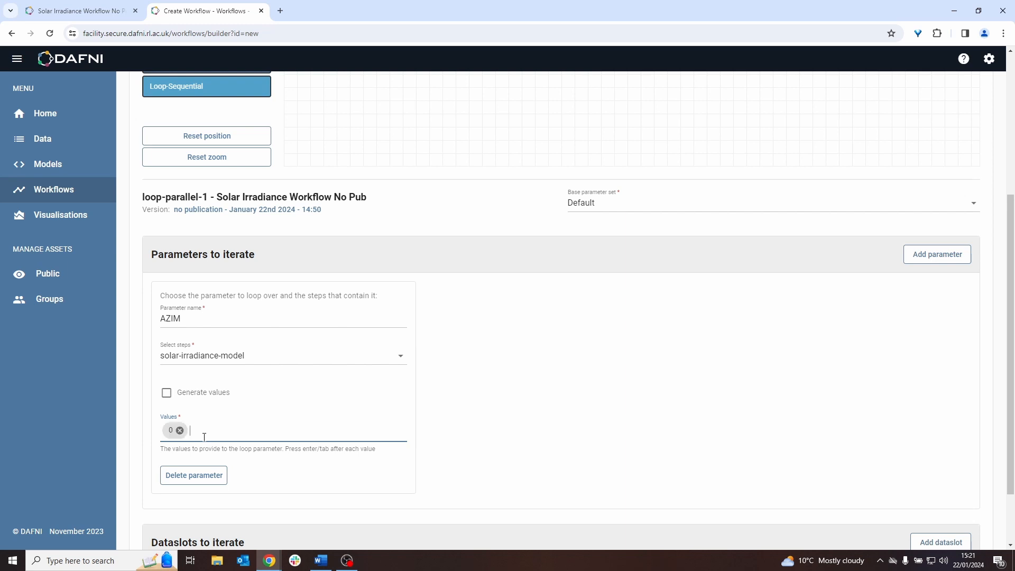
{"action": "type", "text": "90"}
{"action": "key", "text": "Return"}
{"action": "type", "text": "180"}
{"action": "key", "text": "Return"}
{"action": "type", "text": "270"}
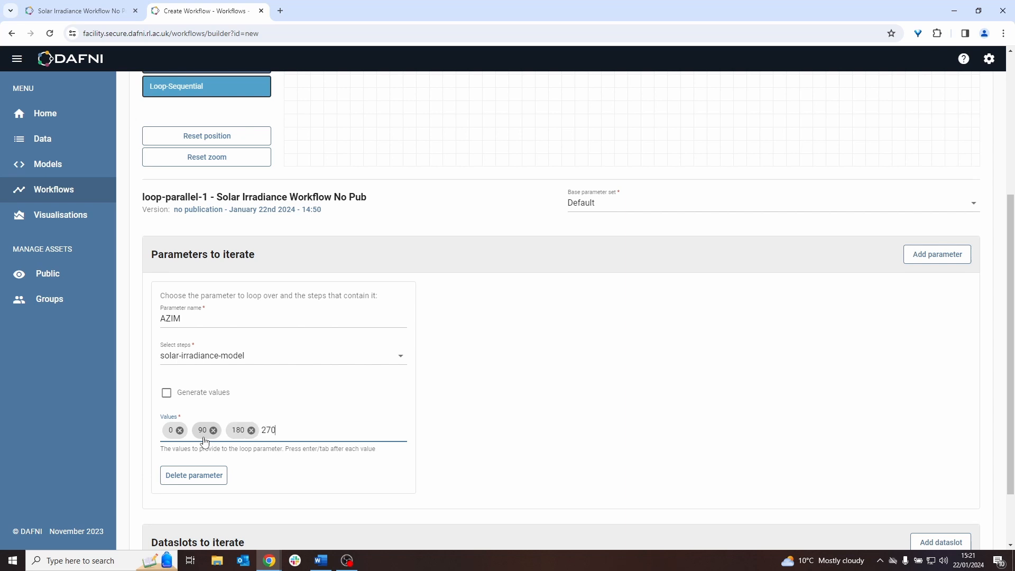
{"action": "key", "text": "Return"}
{"action": "left_click", "coordinate": [546, 405]}
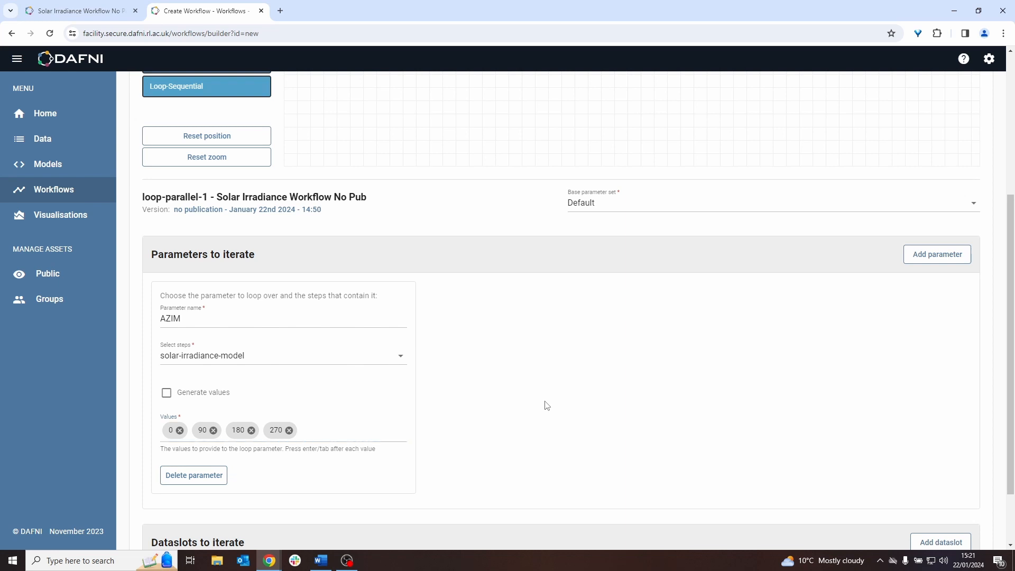
Continue past the parameter set values and upload the workflow with its prefilled azim-looping parameter set
{"action": "scroll", "coordinate": [547, 405], "scroll_direction": "up", "scroll_amount": 3}
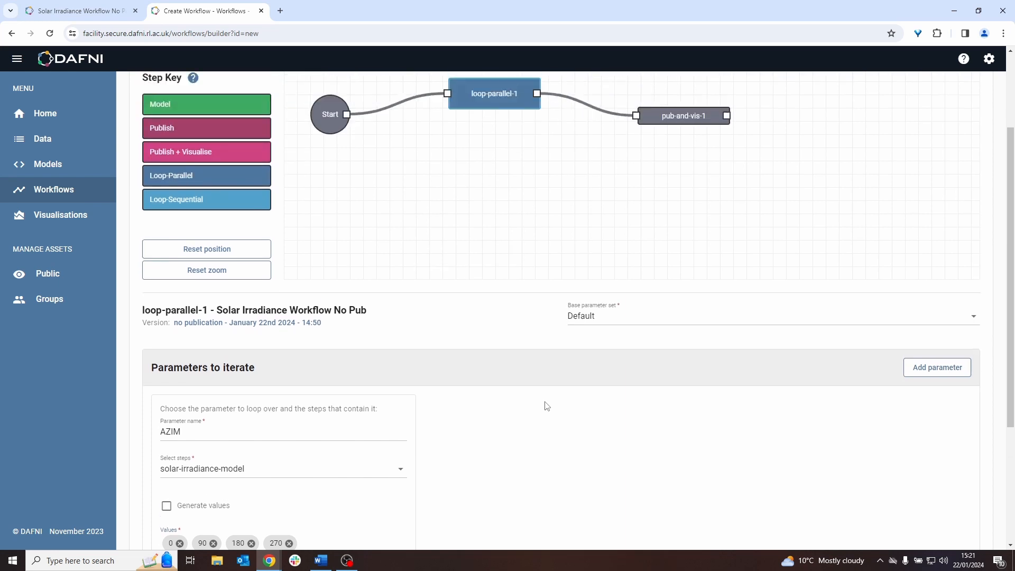
{"action": "left_click", "coordinate": [721, 253]}
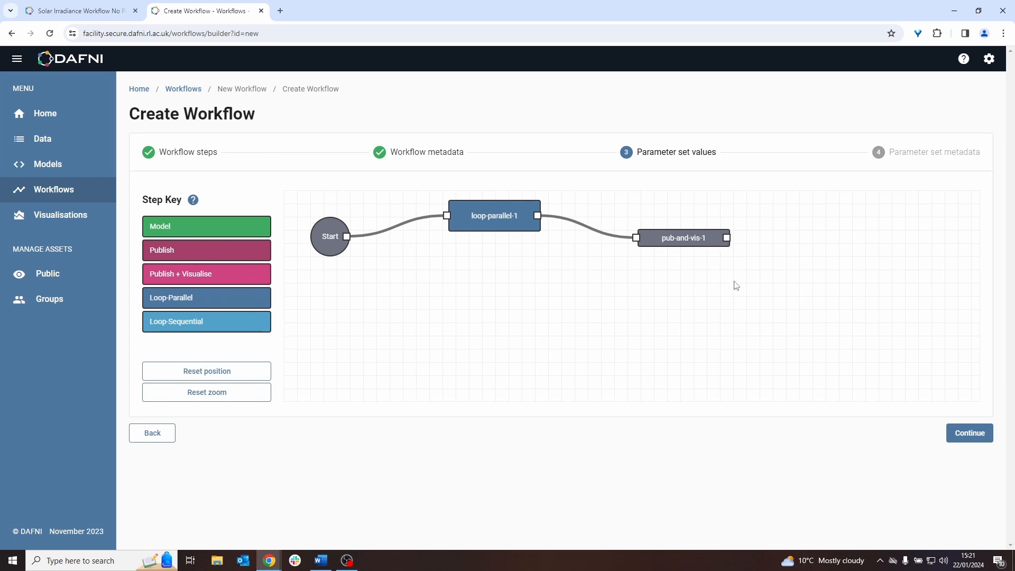
{"action": "left_click", "coordinate": [974, 445]}
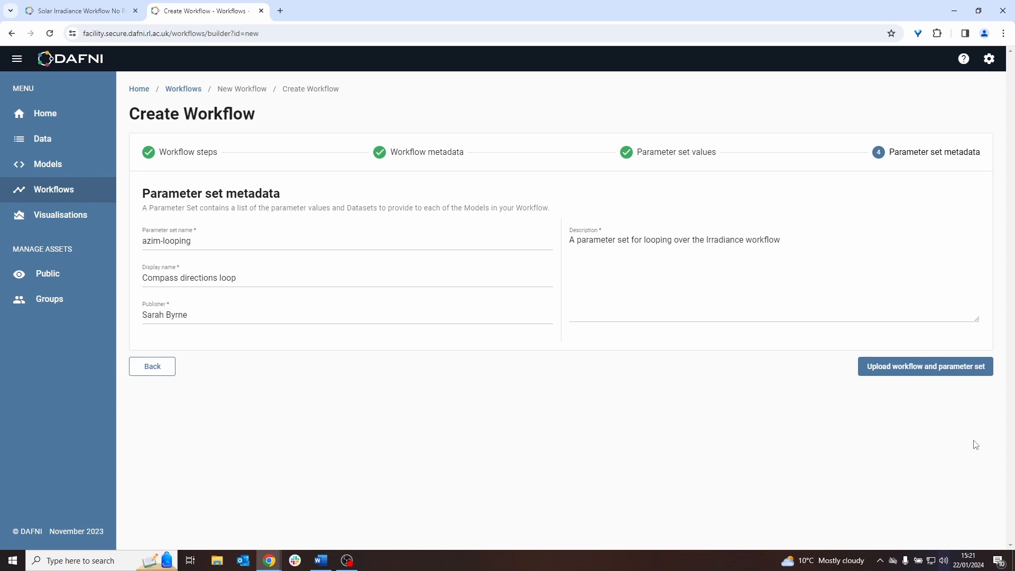
{"action": "left_click", "coordinate": [881, 367]}
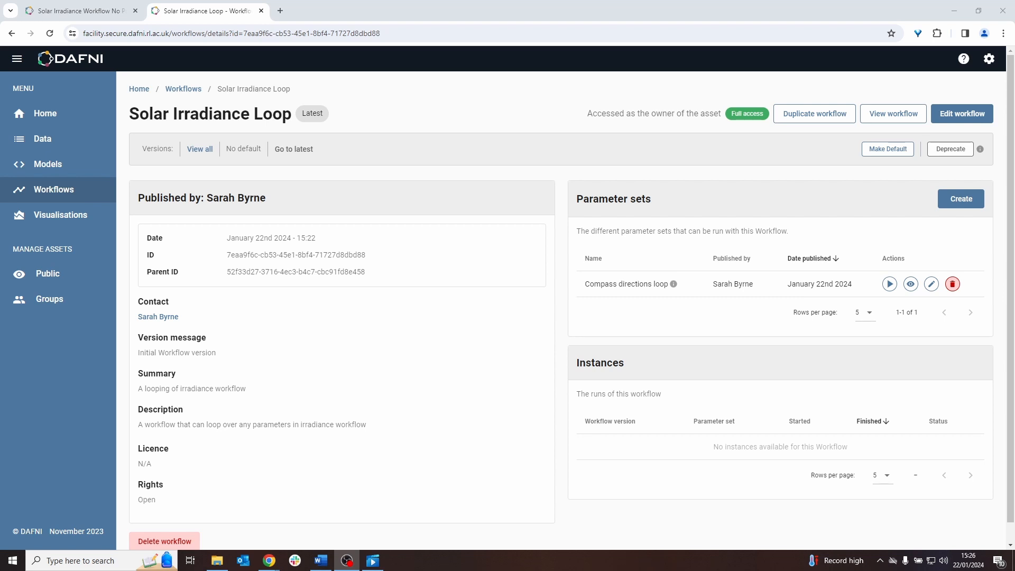
Run Solar Irradiance Loop with the Compass directions loop parameter set and open the finished instance's status
{"action": "left_click", "coordinate": [890, 285]}
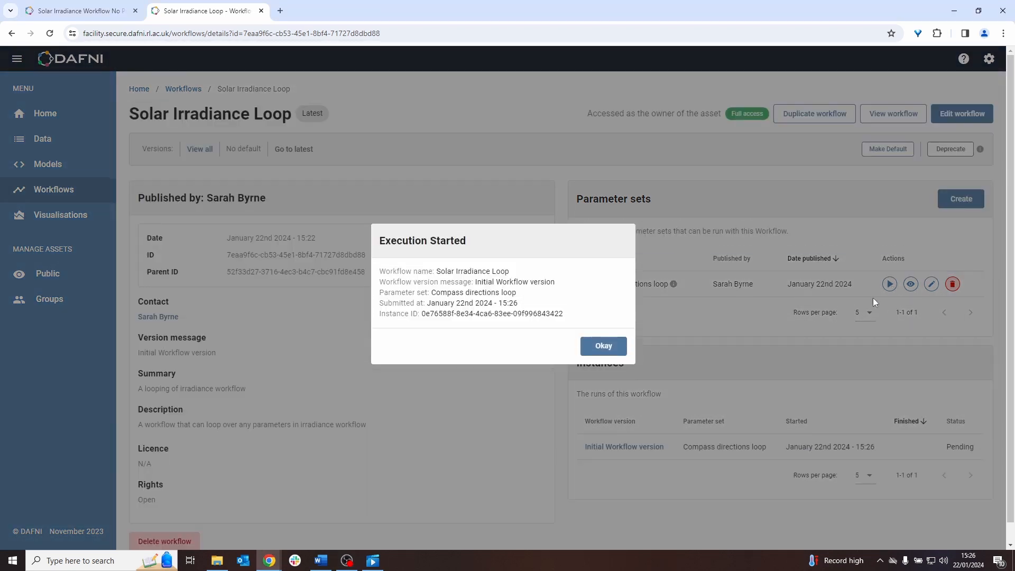
{"action": "left_click", "coordinate": [611, 346]}
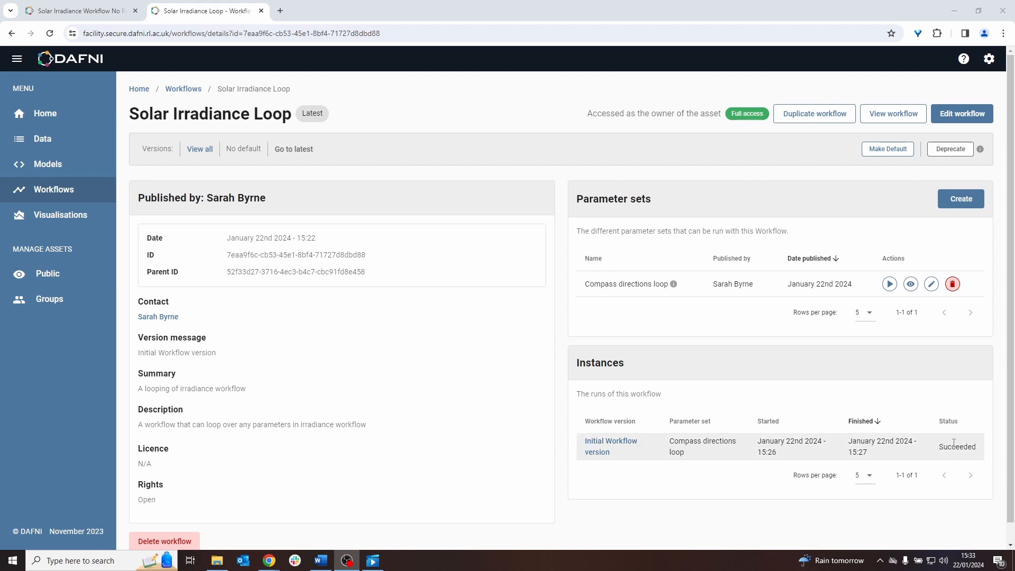
{"action": "left_click", "coordinate": [615, 444]}
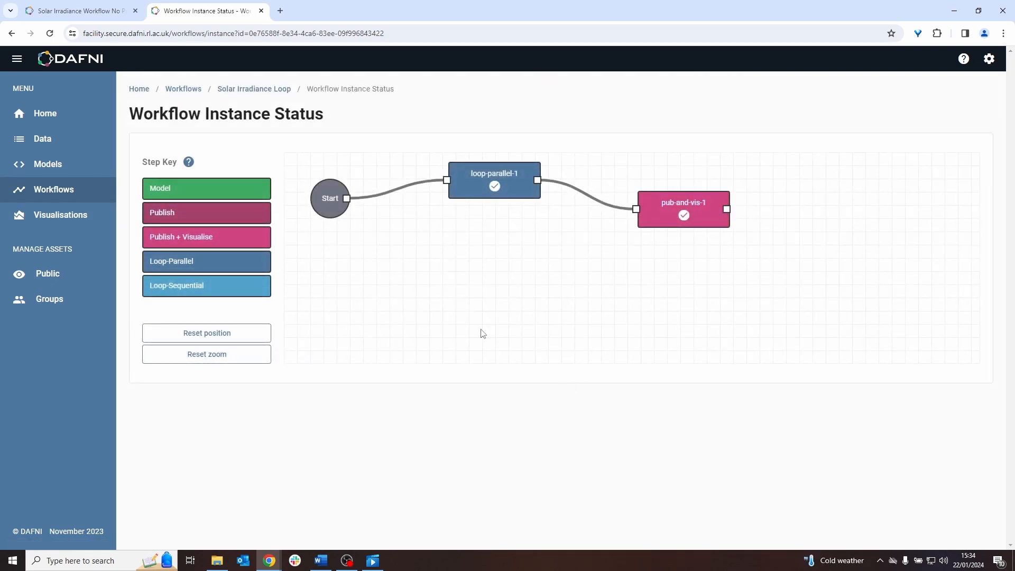
Examine the status of every loop-parallel-1 iteration, showing 5 iterations per page
{"action": "left_click", "coordinate": [499, 188]}
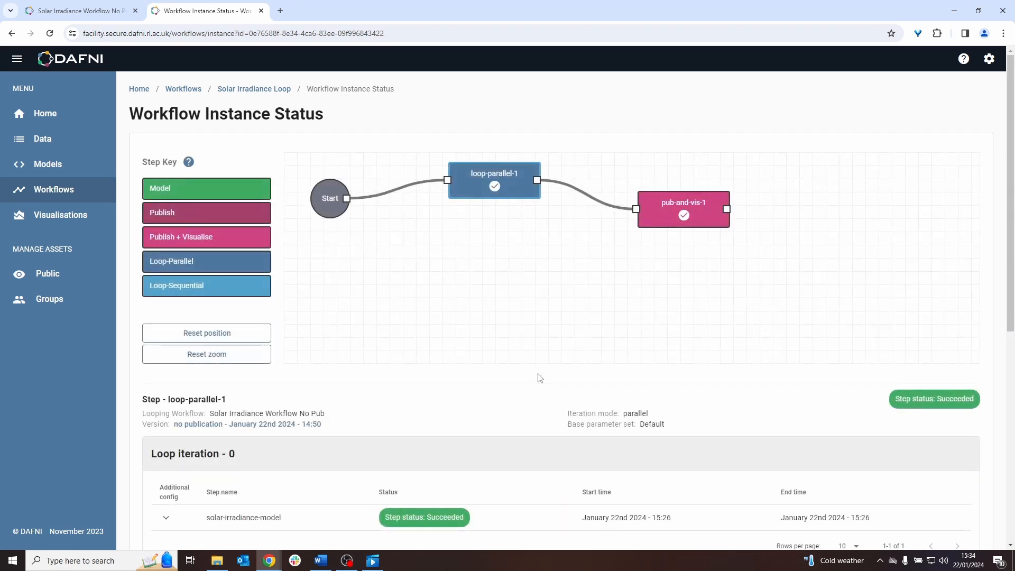
{"action": "scroll", "coordinate": [538, 376], "scroll_direction": "down", "scroll_amount": 2}
{"action": "scroll", "coordinate": [538, 376], "scroll_direction": "down", "scroll_amount": 5}
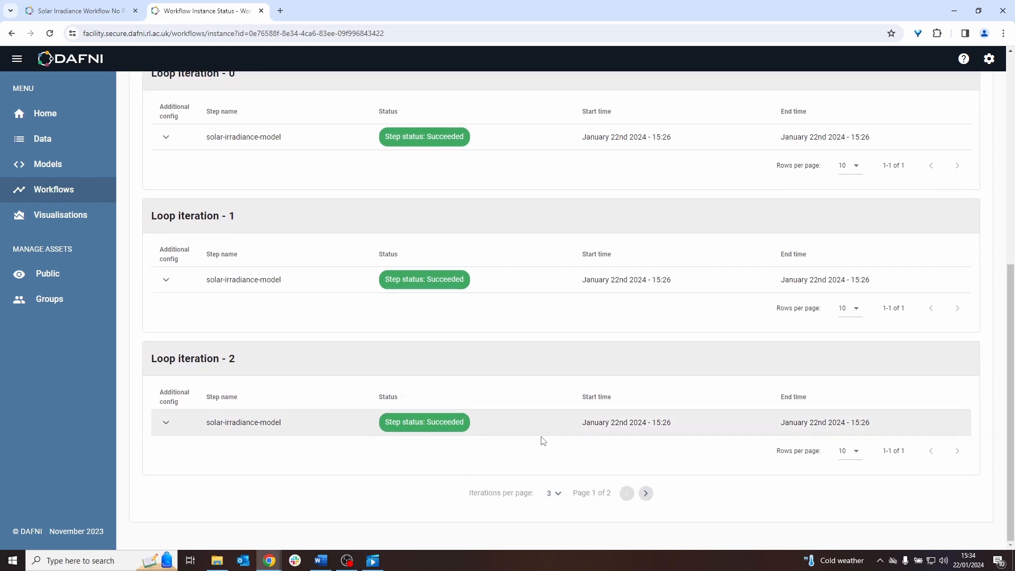
{"action": "left_click", "coordinate": [553, 492]}
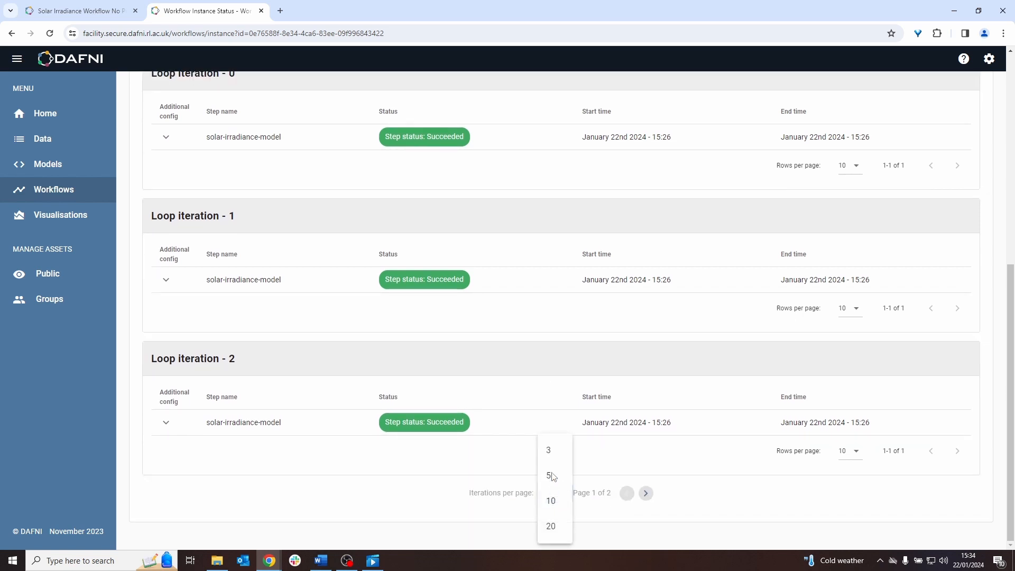
{"action": "left_click", "coordinate": [550, 475]}
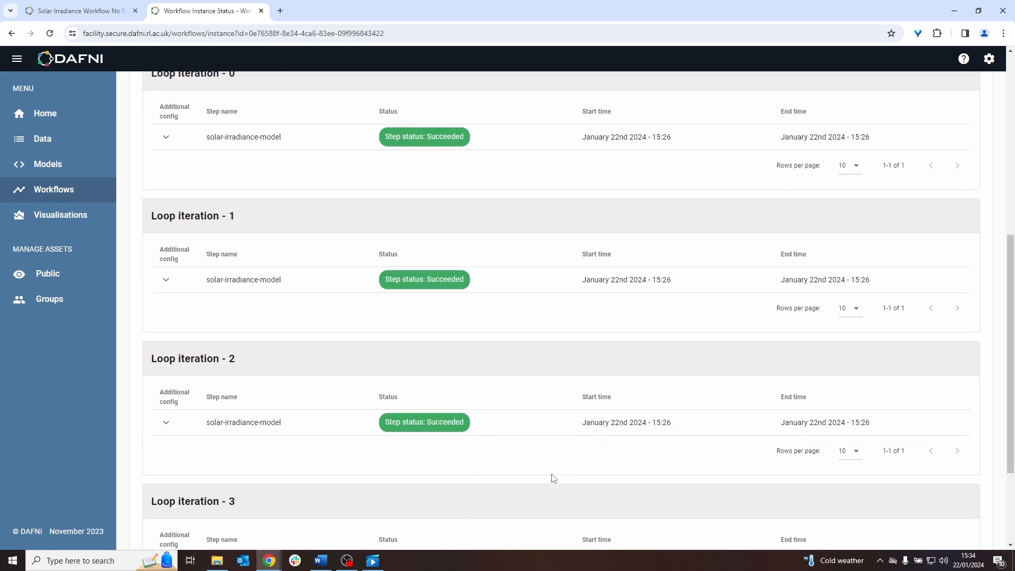
{"action": "scroll", "coordinate": [555, 476], "scroll_direction": "down", "scroll_amount": 3}
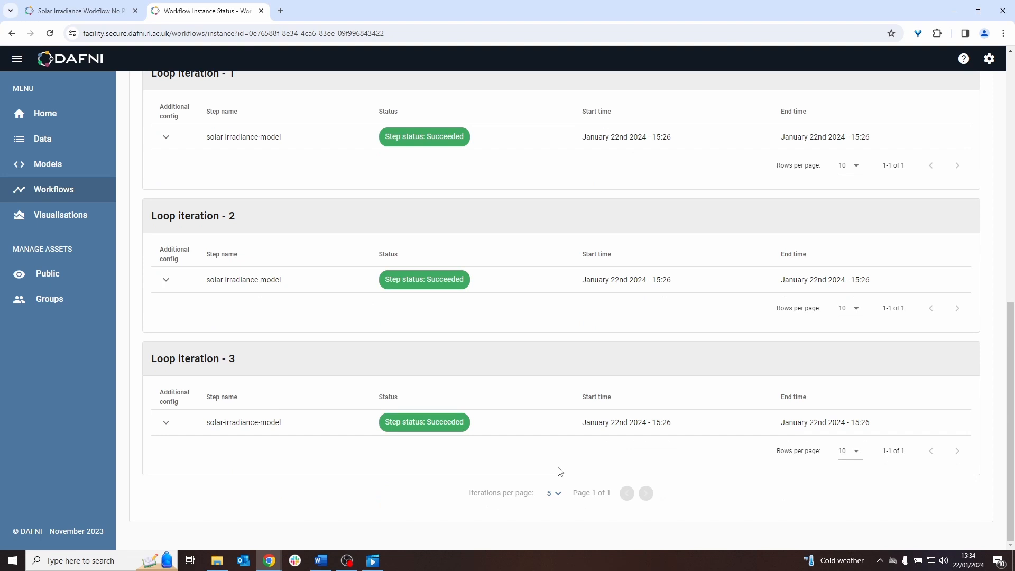
{"action": "scroll", "coordinate": [559, 470], "scroll_direction": "up", "scroll_amount": 10}
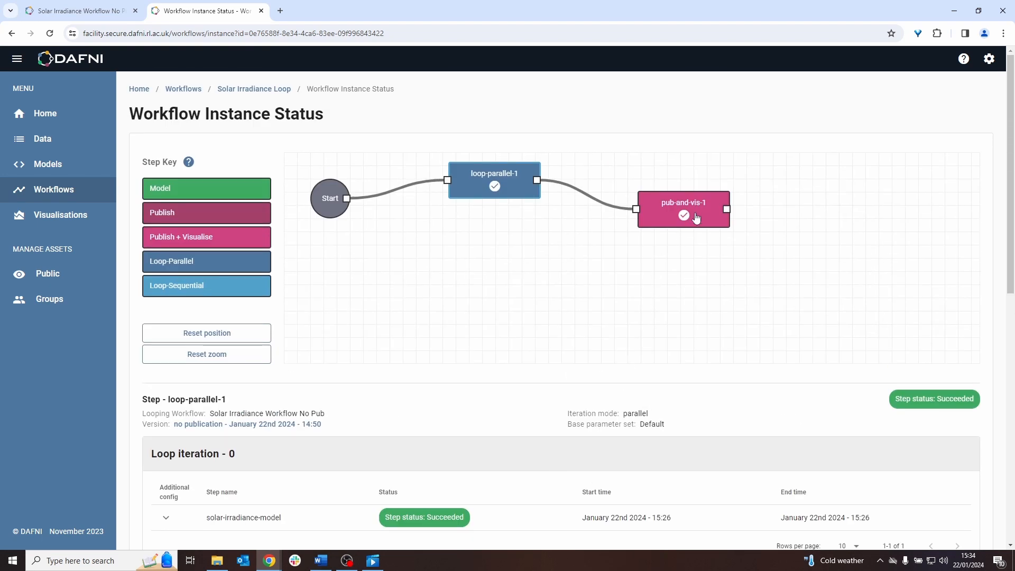
Open the dataset published by the pub-and-vis-1 step to check its data files
{"action": "left_click", "coordinate": [696, 218]}
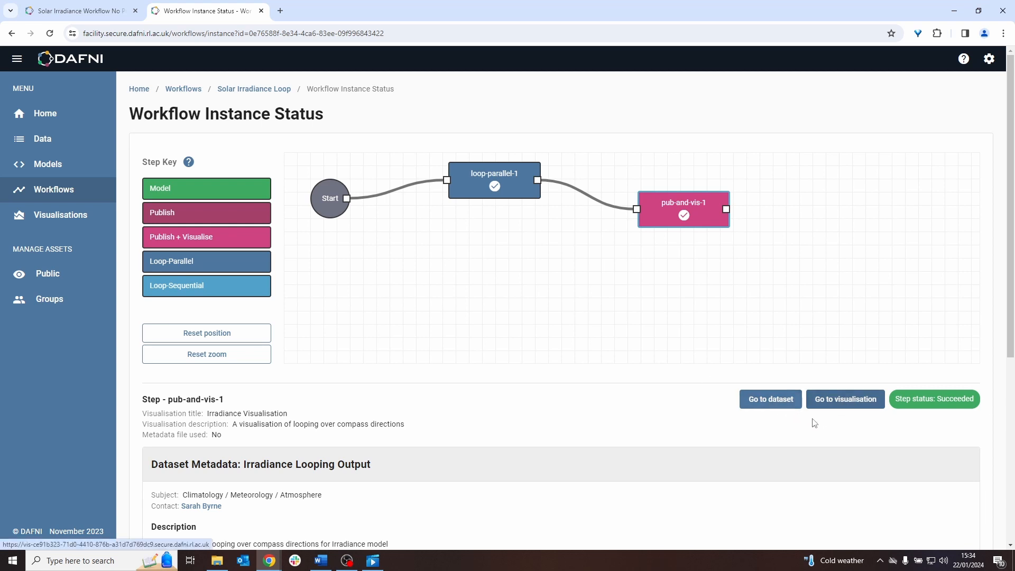
{"action": "left_click", "coordinate": [772, 399]}
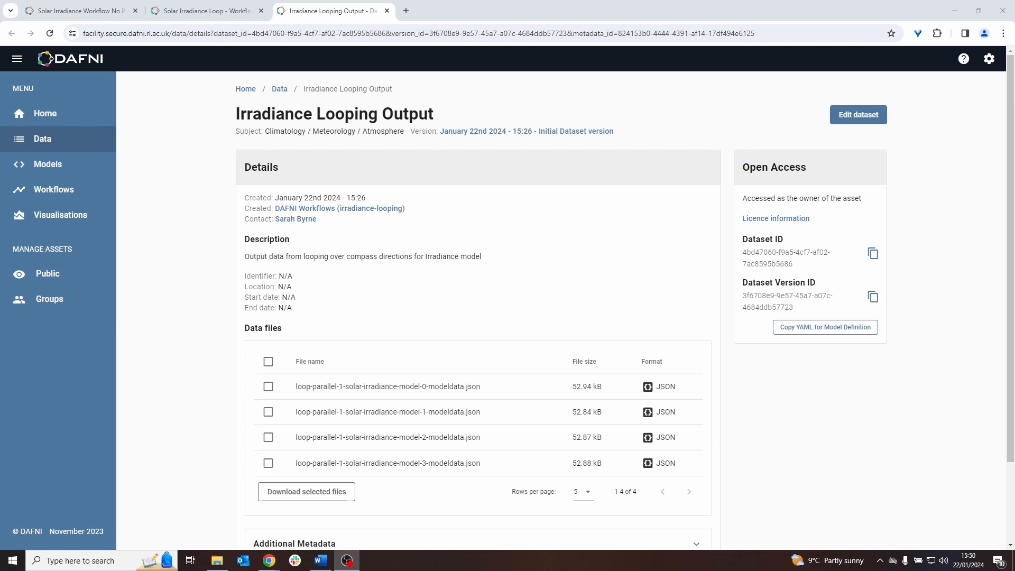
Return to the Solar Irradiance Loop workflow and open loop-parallel-1 in its Compass directions loop parameter set for editing
{"action": "left_click", "coordinate": [201, 10]}
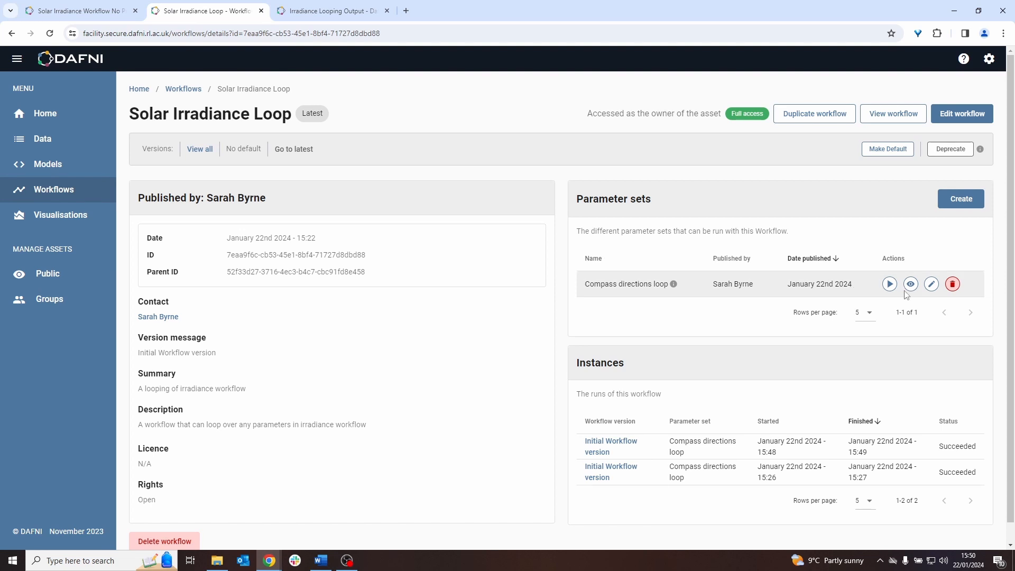
{"action": "left_click", "coordinate": [929, 287]}
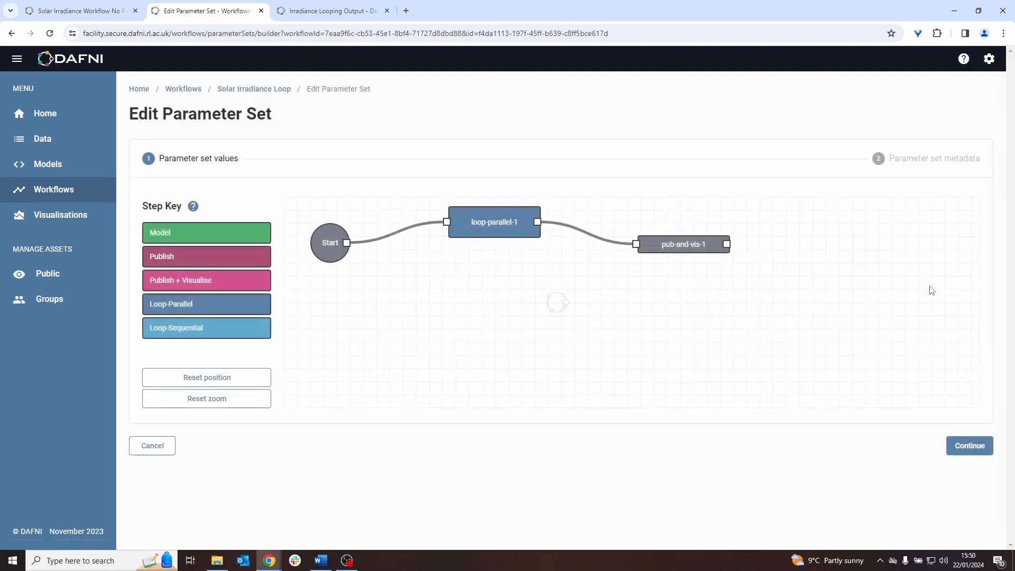
{"action": "left_click", "coordinate": [489, 225]}
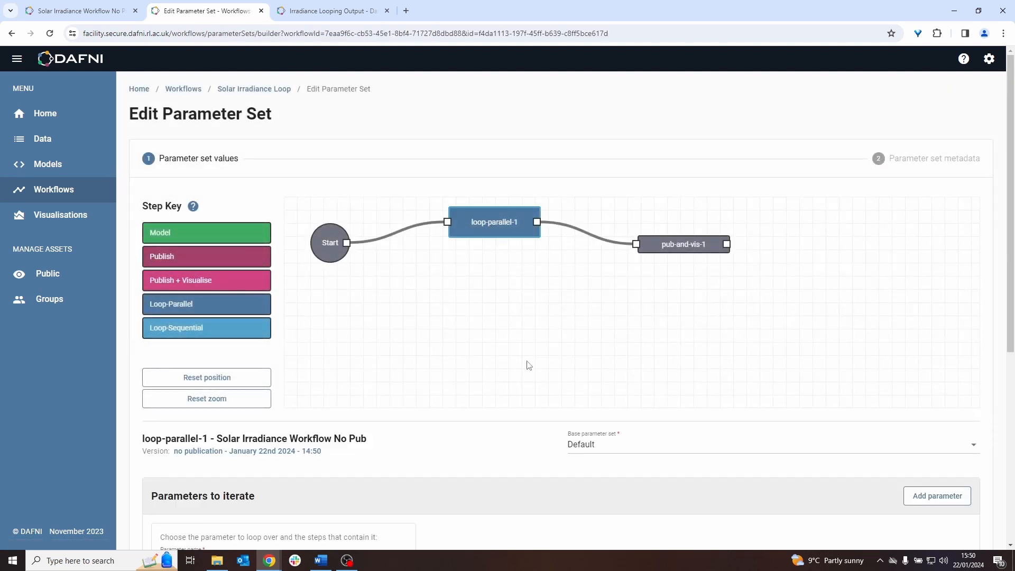
{"action": "scroll", "coordinate": [528, 364], "scroll_direction": "down", "scroll_amount": 3}
{"action": "scroll", "coordinate": [530, 366], "scroll_direction": "down", "scroll_amount": 3}
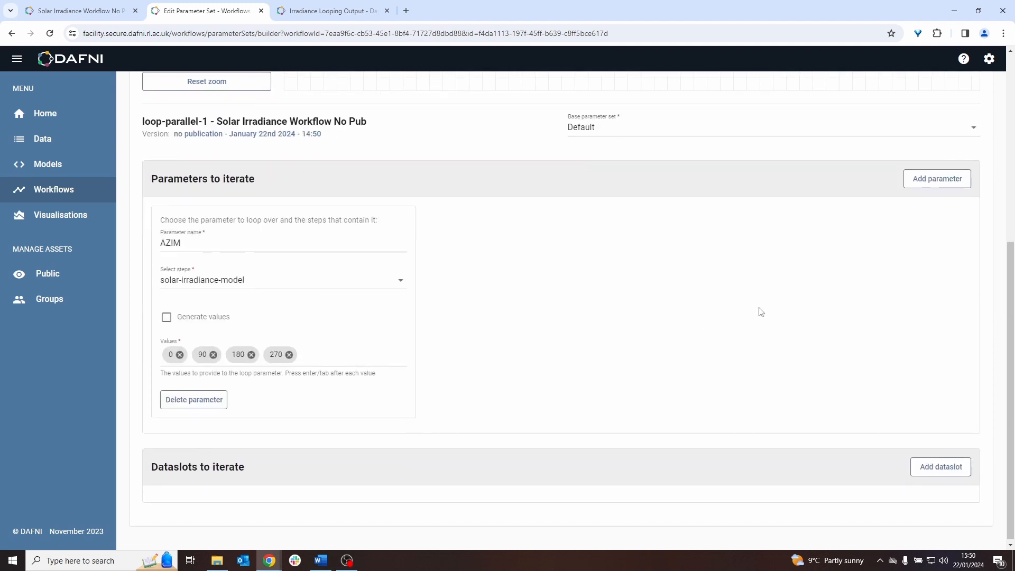
Add a second iteration parameter named TILT and apply it to the solar-irradiance-model step
{"action": "left_click", "coordinate": [941, 180]}
{"action": "left_click", "coordinate": [541, 245]}
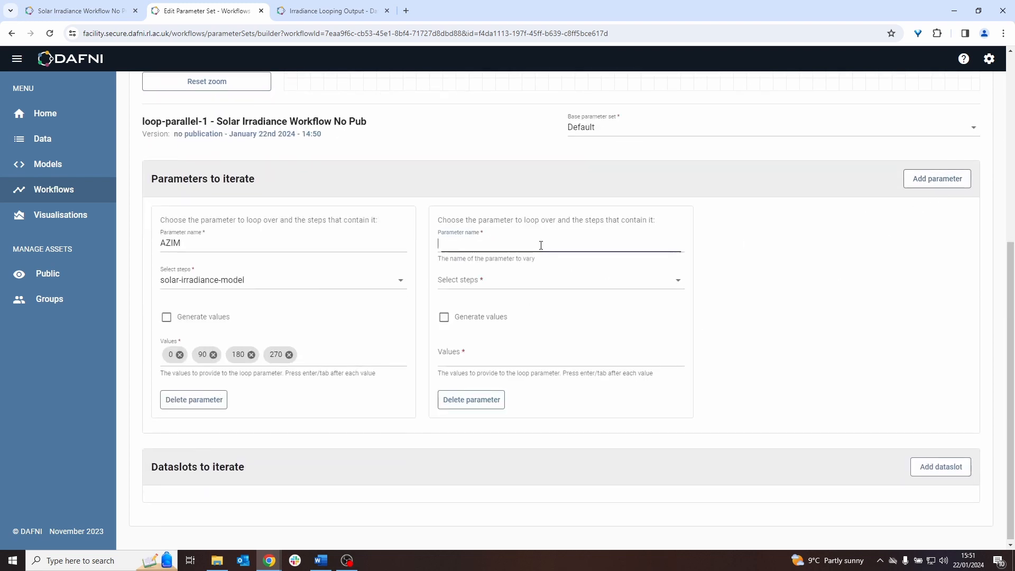
{"action": "type", "text": "TILT"}
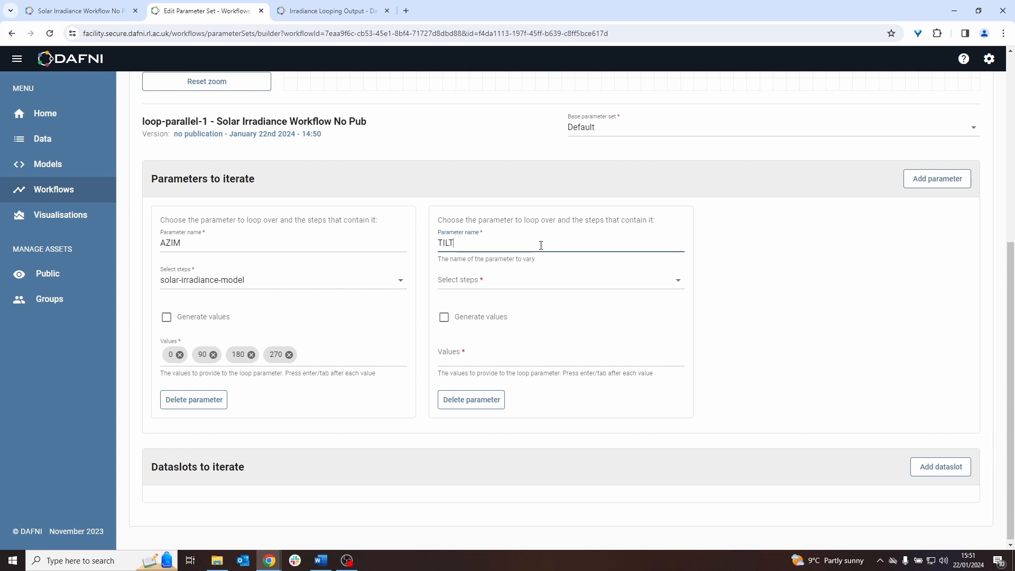
{"action": "left_click", "coordinate": [531, 280]}
{"action": "left_click", "coordinate": [528, 311]}
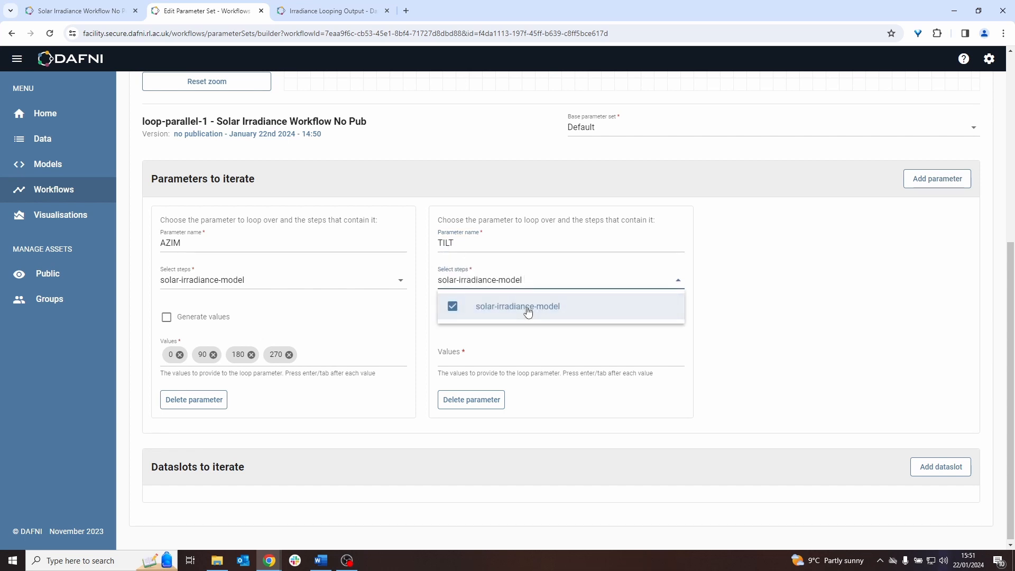
{"action": "left_click", "coordinate": [768, 315]}
Generate the TILT values with a count of 4 and a Uniform distribution between minimum 10 and maximum 20
{"action": "left_click", "coordinate": [482, 318]}
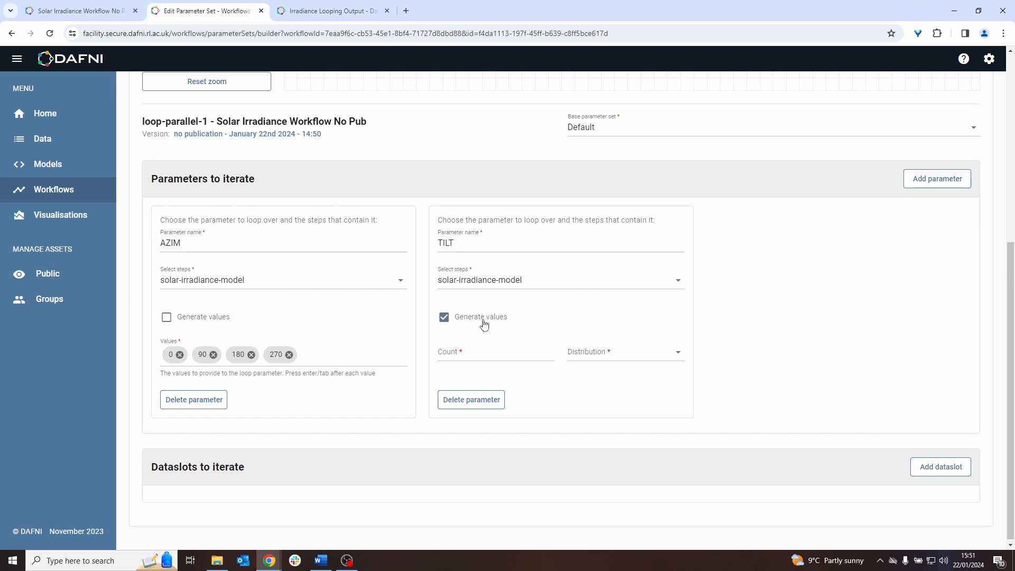
{"action": "left_click", "coordinate": [487, 356]}
{"action": "type", "text": "4"}
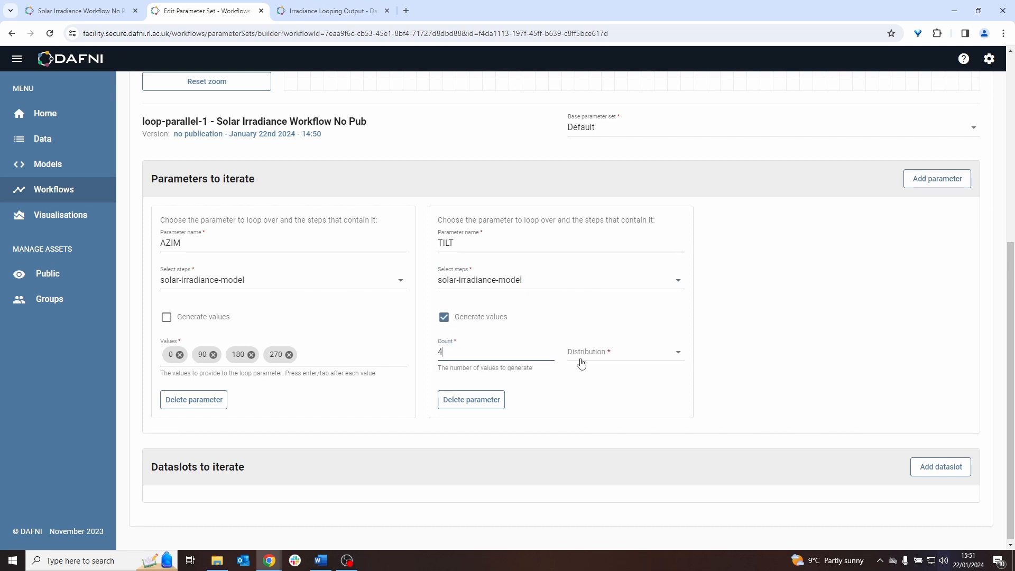
{"action": "left_click", "coordinate": [581, 363]}
{"action": "left_click", "coordinate": [606, 391]}
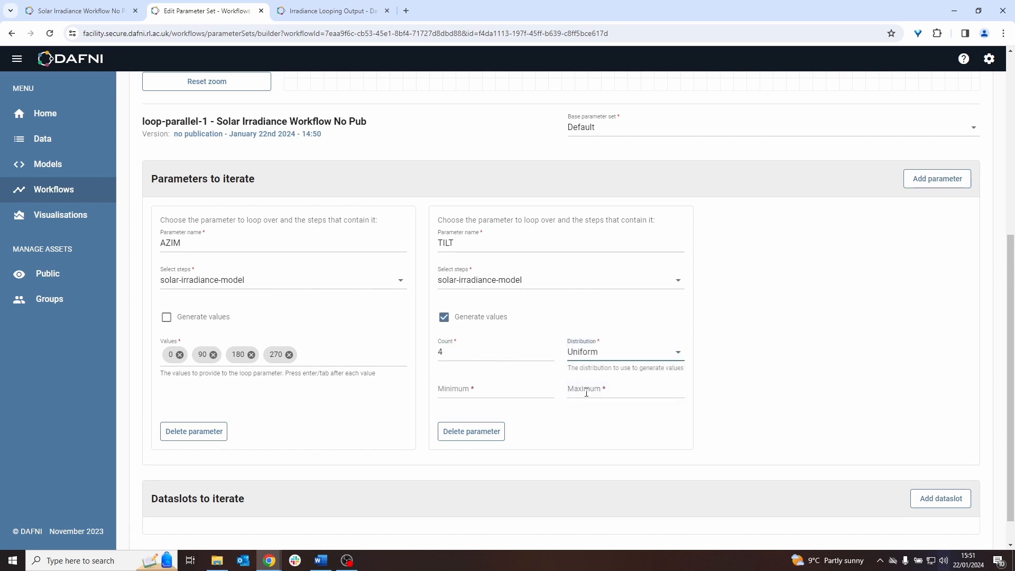
{"action": "left_click", "coordinate": [488, 391]}
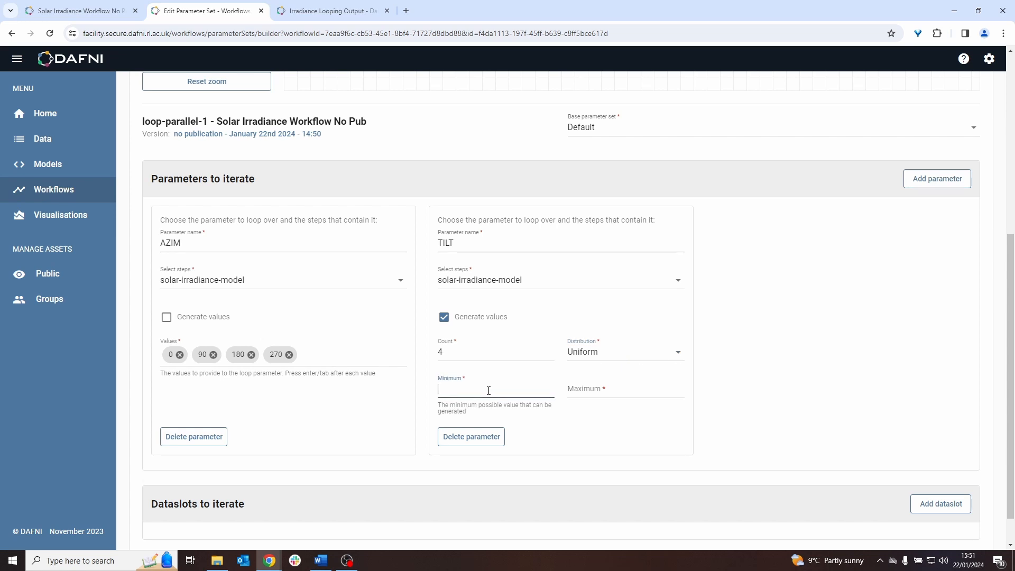
{"action": "type", "text": "10"}
{"action": "left_click", "coordinate": [594, 392]}
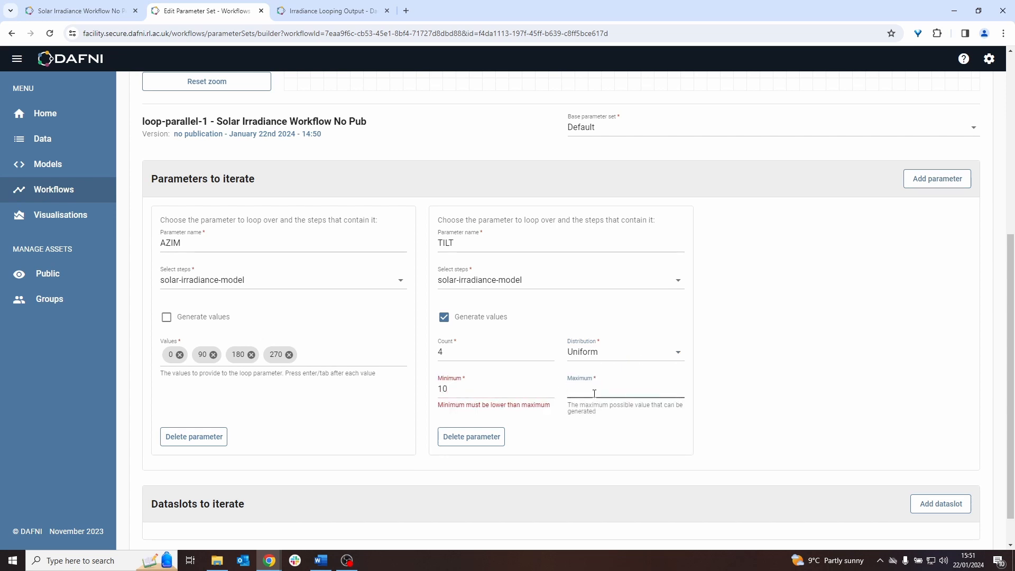
{"action": "type", "text": "20"}
{"action": "left_click", "coordinate": [820, 396]}
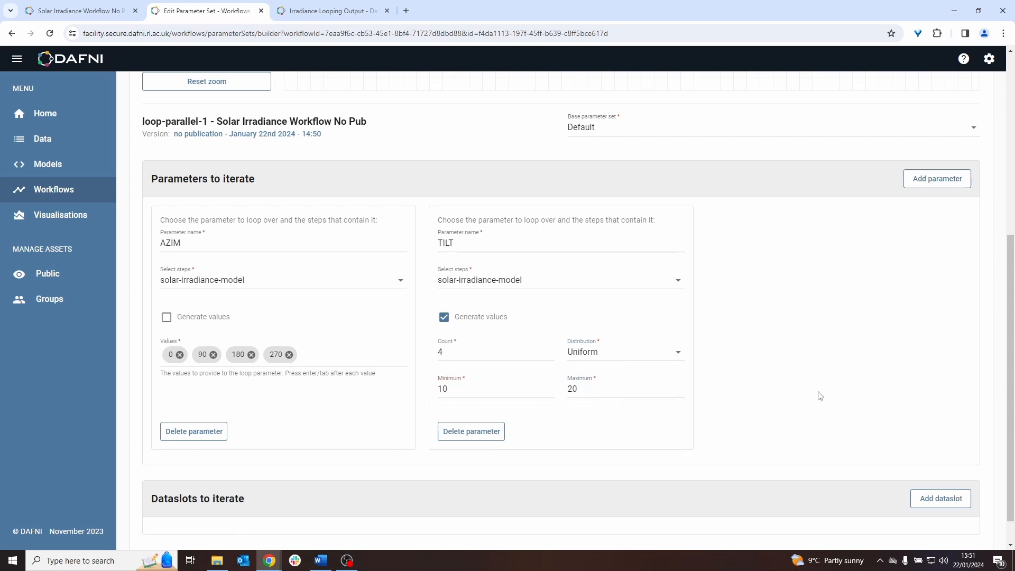
Continue to the parameter set metadata, rename the set azim-and-tilt-looping, and upload it
{"action": "scroll", "coordinate": [822, 370], "scroll_direction": "up", "scroll_amount": 6}
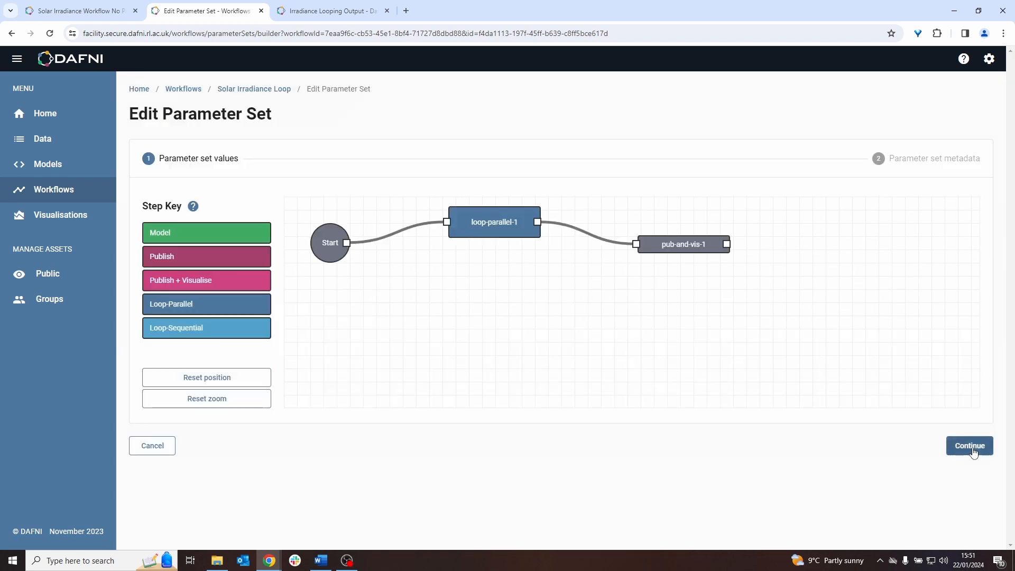
{"action": "left_click", "coordinate": [970, 447]}
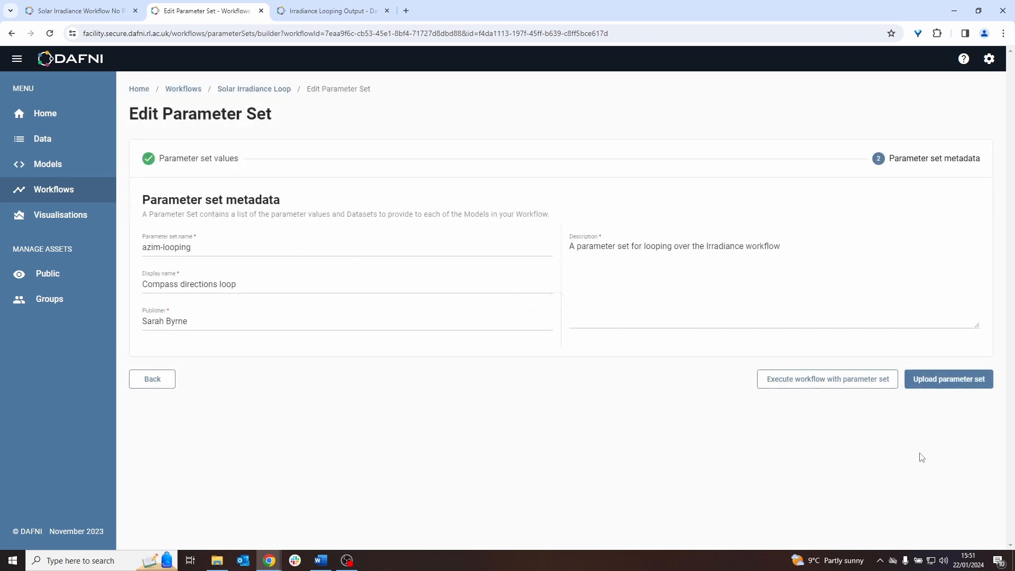
{"action": "left_click", "coordinate": [163, 248]}
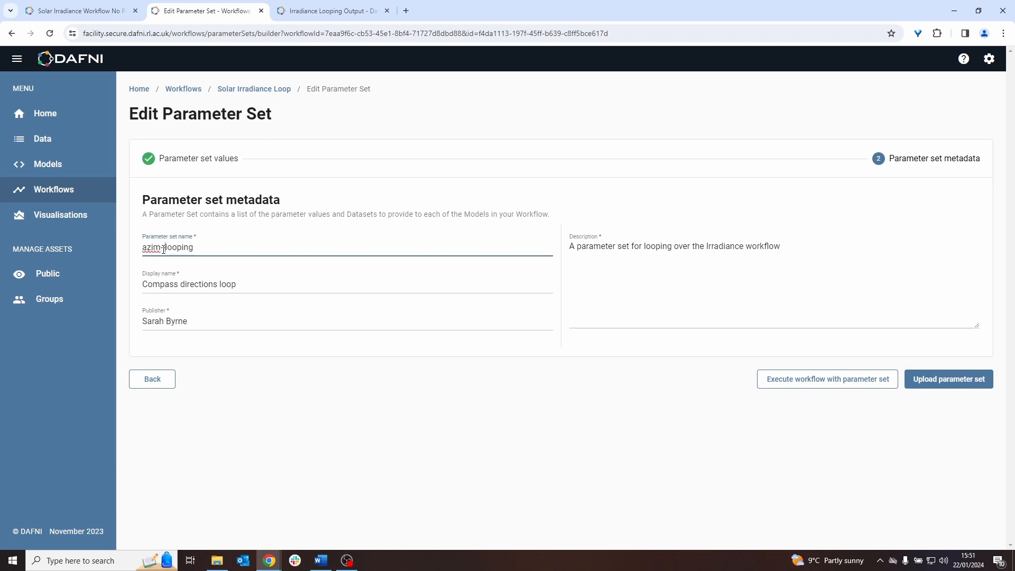
{"action": "type", "text": "and-tilt-"}
{"action": "left_click", "coordinate": [950, 387]}
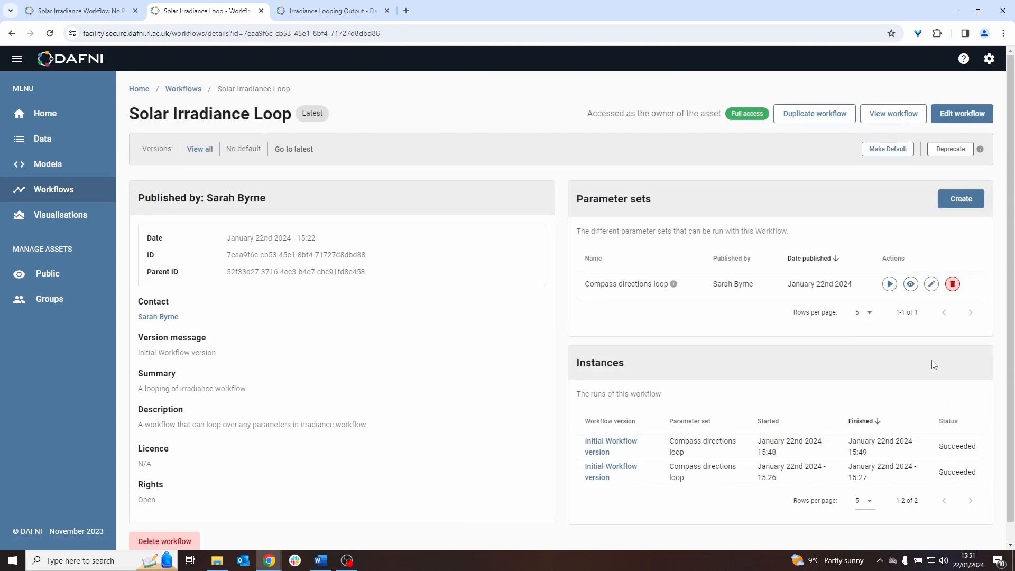
Execute the Solar Irradiance Loop workflow with the Compass directions loop parameter set and open the new instance's status
{"action": "left_click", "coordinate": [889, 285]}
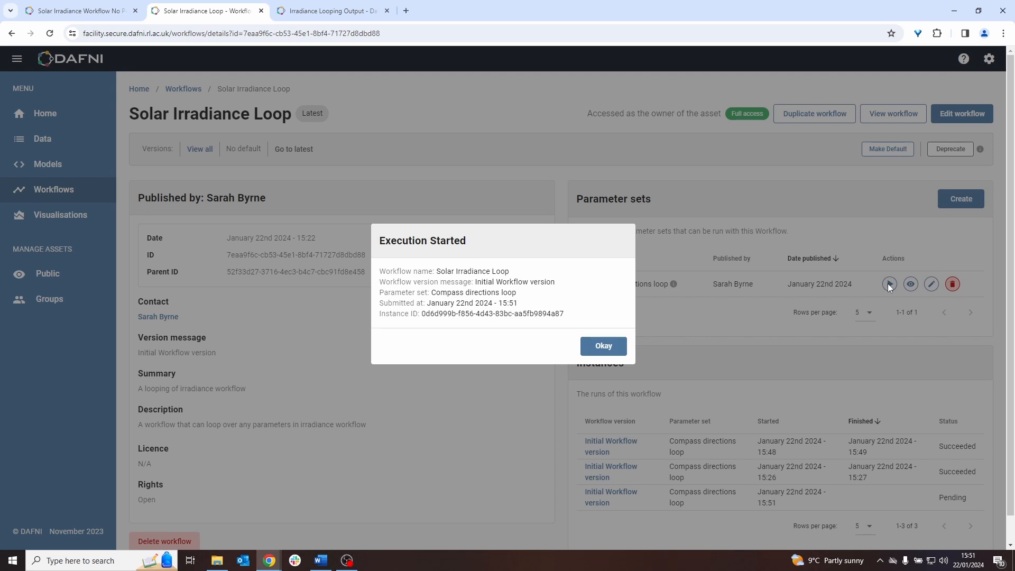
{"action": "left_click", "coordinate": [616, 348]}
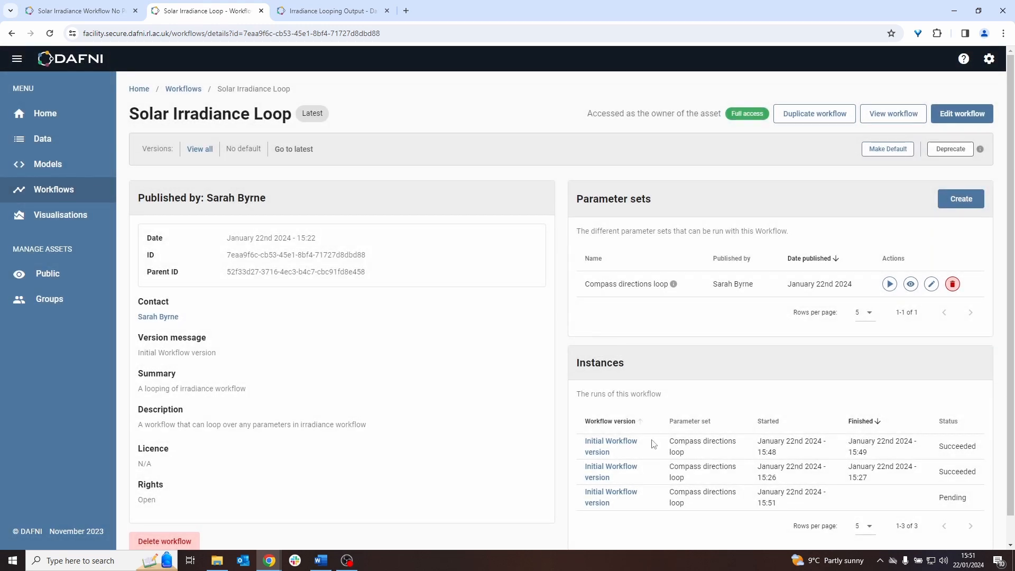
{"action": "left_click", "coordinate": [612, 498]}
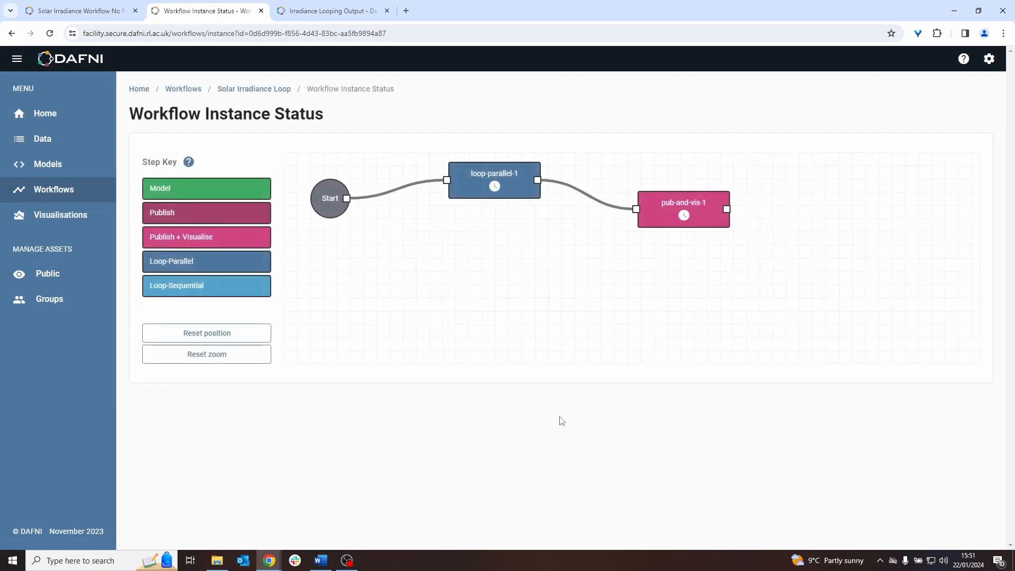
Examine the loop-parallel-1 iterations of the new run, showing 20 iterations per page
{"action": "left_click", "coordinate": [520, 192]}
{"action": "scroll", "coordinate": [752, 324], "scroll_direction": "down", "scroll_amount": 4}
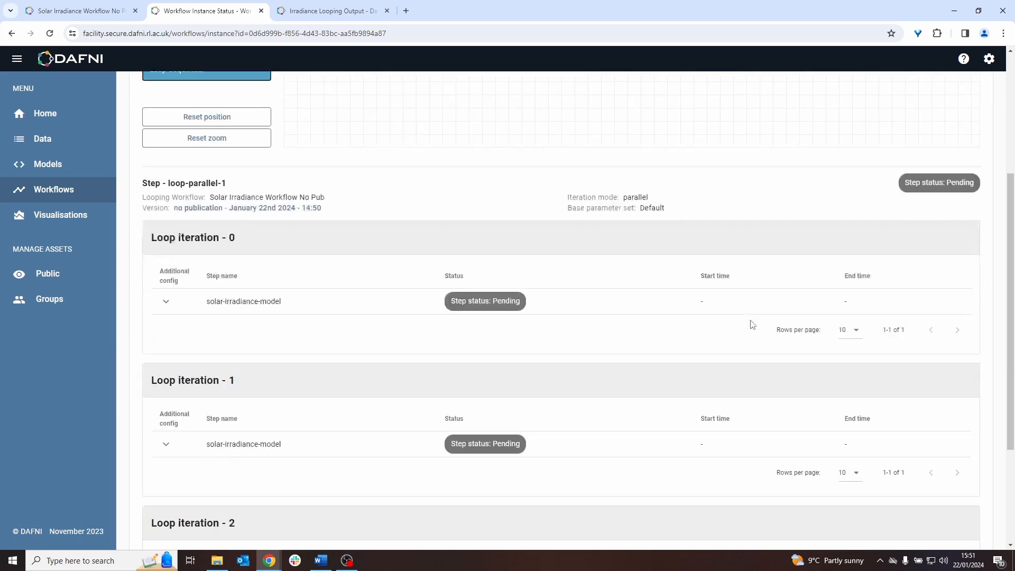
{"action": "scroll", "coordinate": [752, 324], "scroll_direction": "down", "scroll_amount": 3}
{"action": "left_click", "coordinate": [554, 494]}
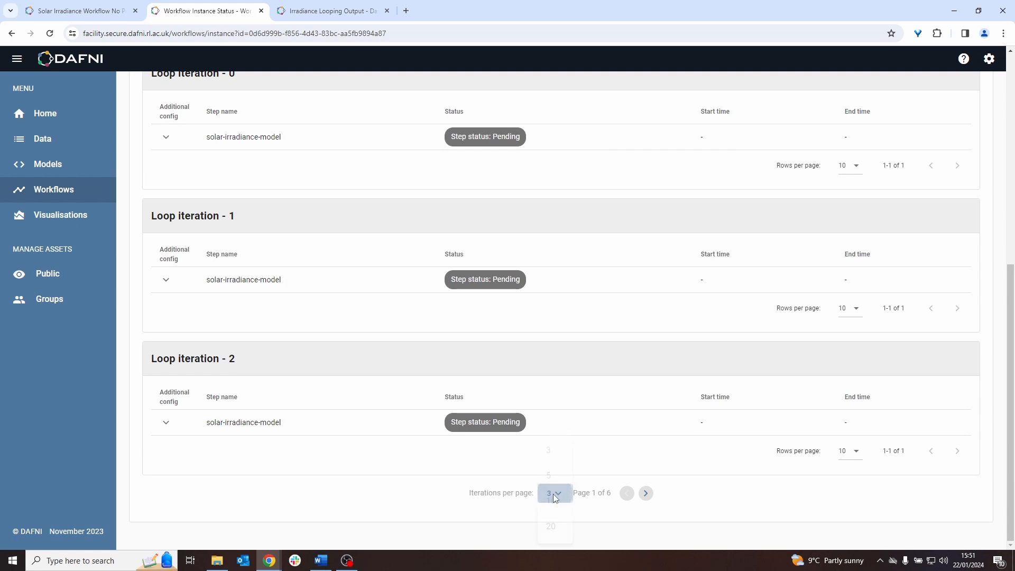
{"action": "left_click", "coordinate": [553, 536]}
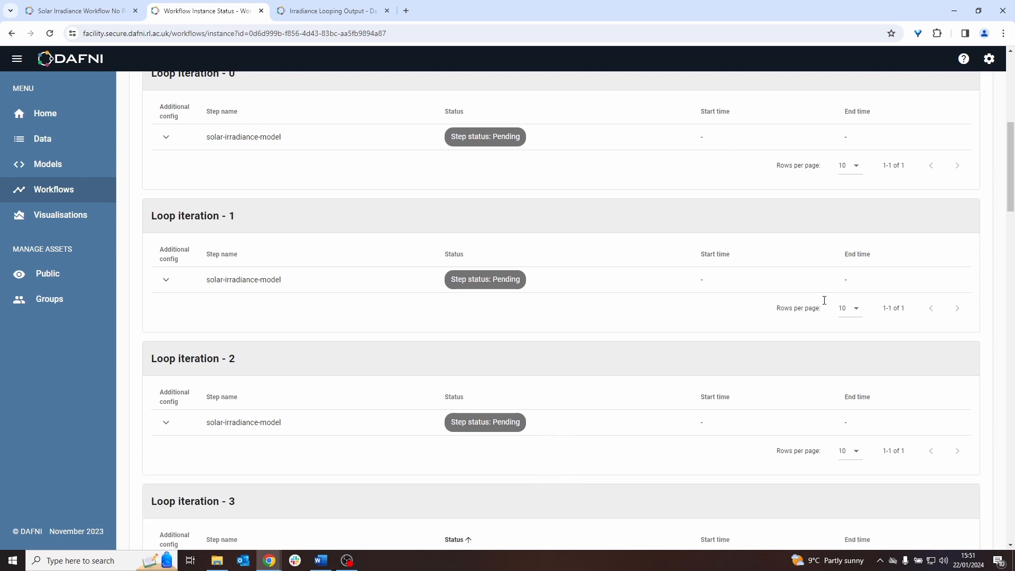
{"action": "left_click_drag", "start_coordinate": [1011, 155], "coordinate": [1012, 485]}
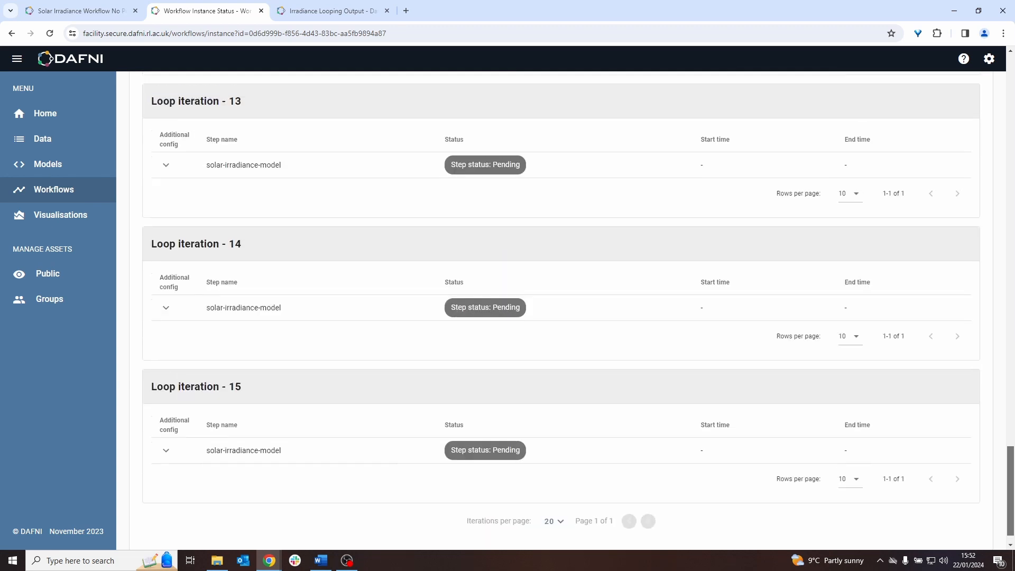
{"action": "left_click_drag", "start_coordinate": [1013, 486], "coordinate": [989, 103]}
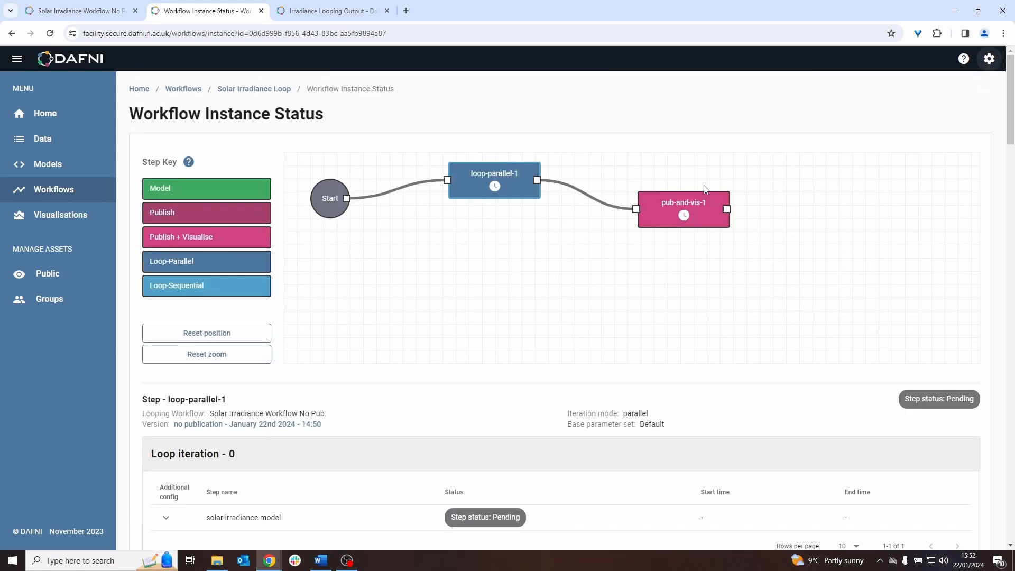